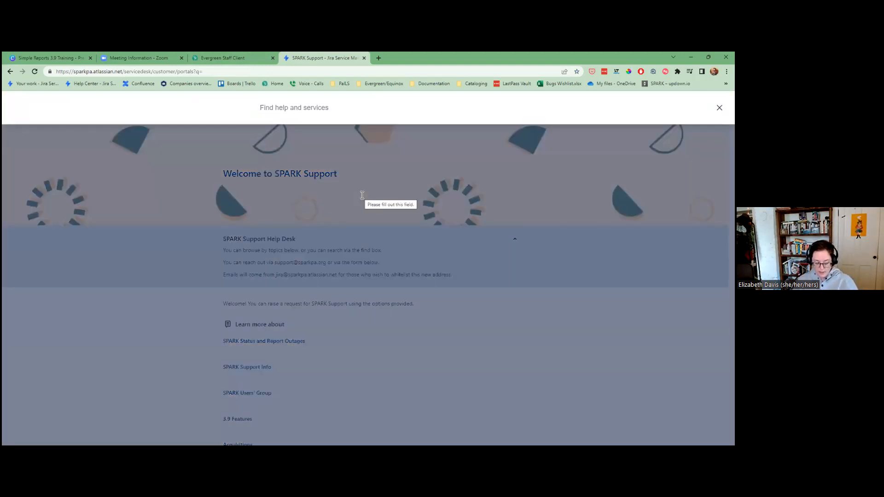
# Search the support portal for "simple", look through the expanded list of matching articles, and leave the search
pyautogui.write('simple')
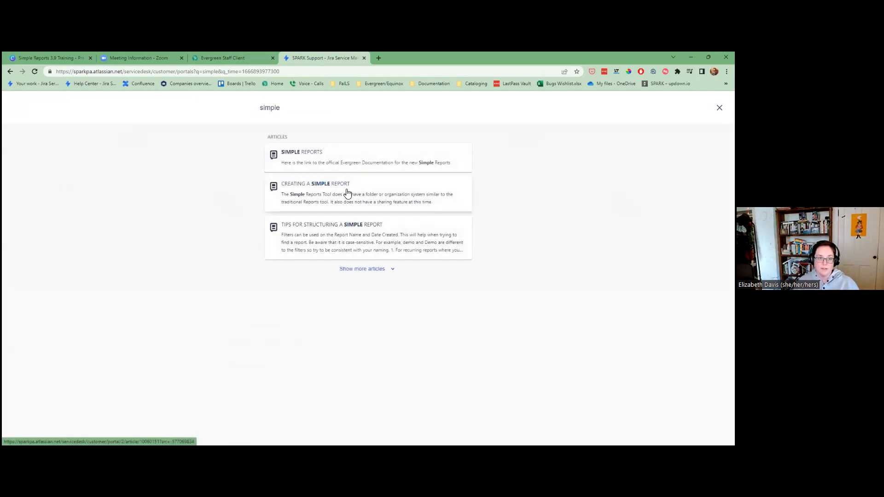
pyautogui.click(351, 270)
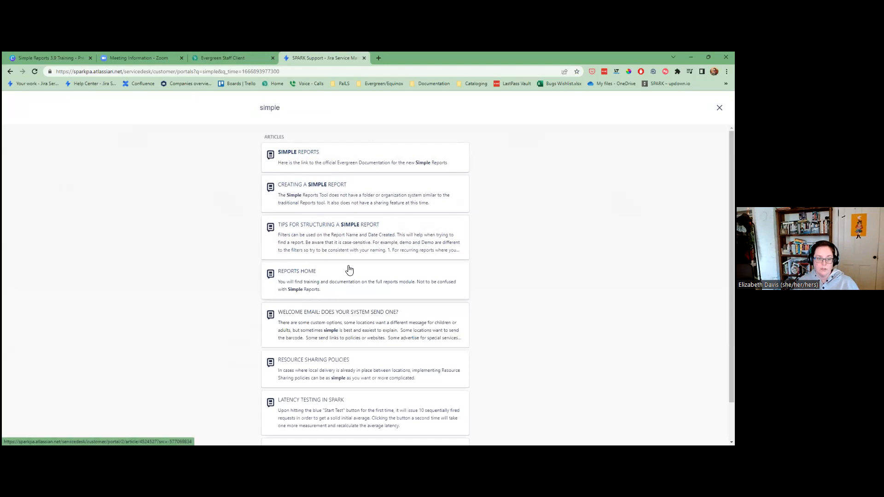
pyautogui.scroll(-1, 346, 339)
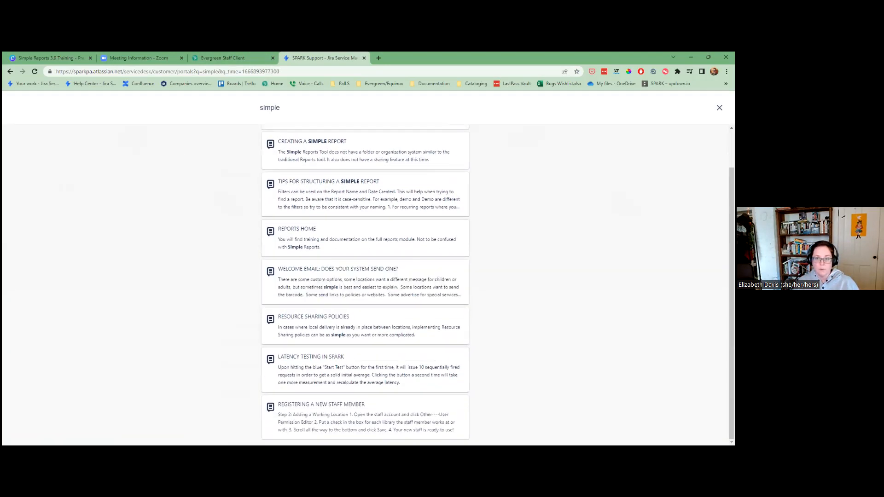
pyautogui.press('Escape')
# Open the Simple Reports article from the Simple Reports topic on the SPARK Support portal
pyautogui.scroll(-4, 254, 365)
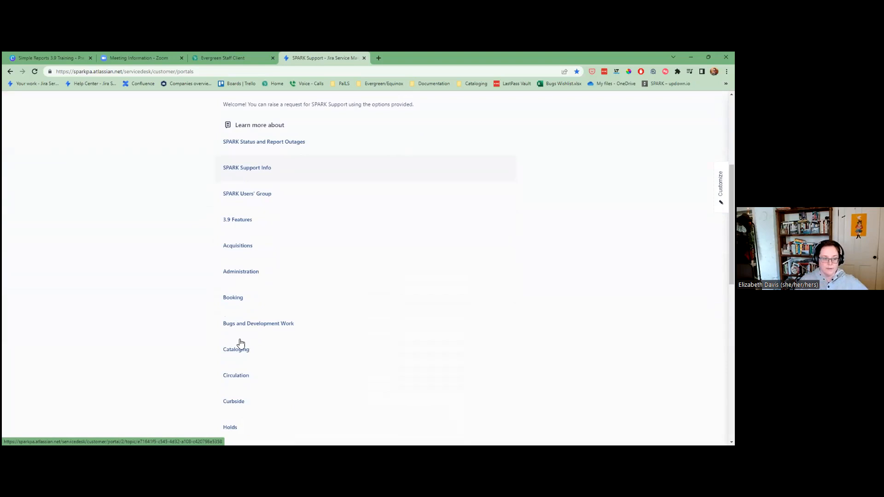
pyautogui.scroll(-6, 262, 301)
pyautogui.click(263, 300)
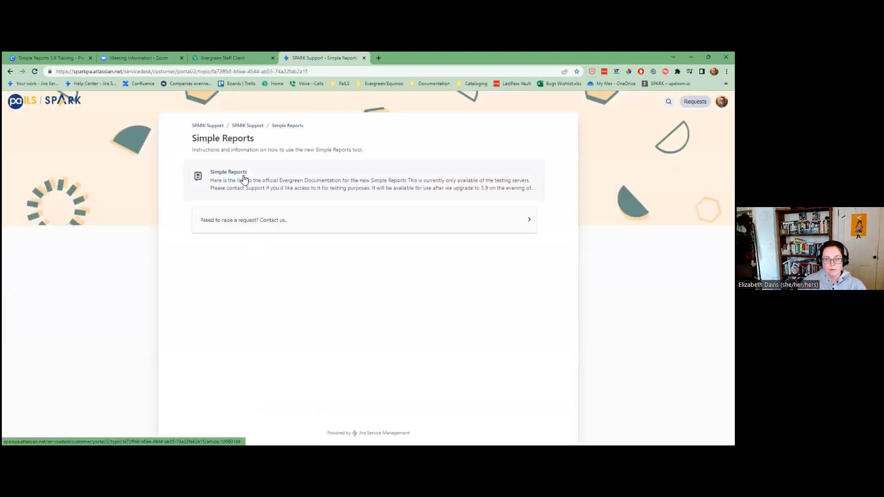
pyautogui.click(244, 180)
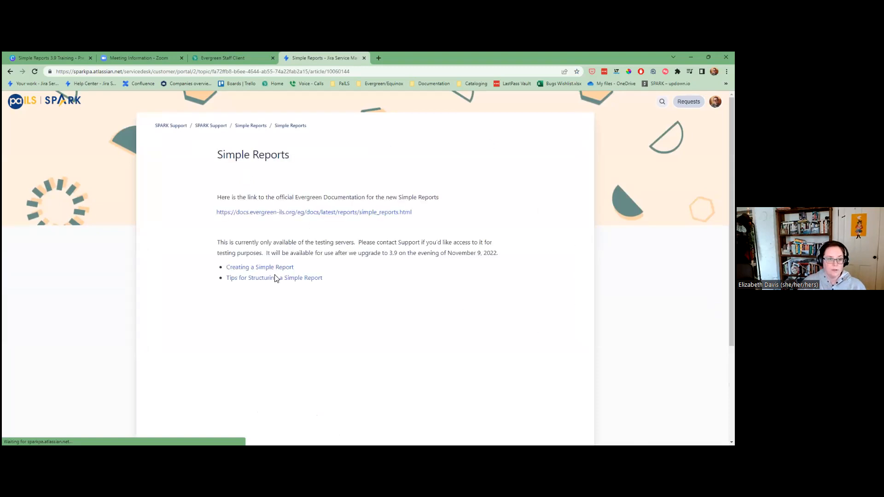
# Open the linked Creating a Simple Report guide and skim its contents list and Getting Started section
pyautogui.click(271, 267)
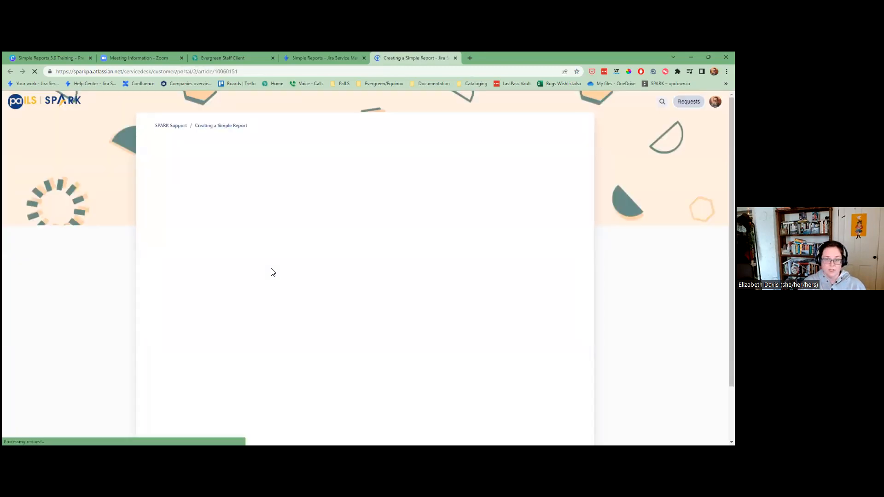
pyautogui.scroll(-1, 273, 272)
pyautogui.scroll(-1, 272, 275)
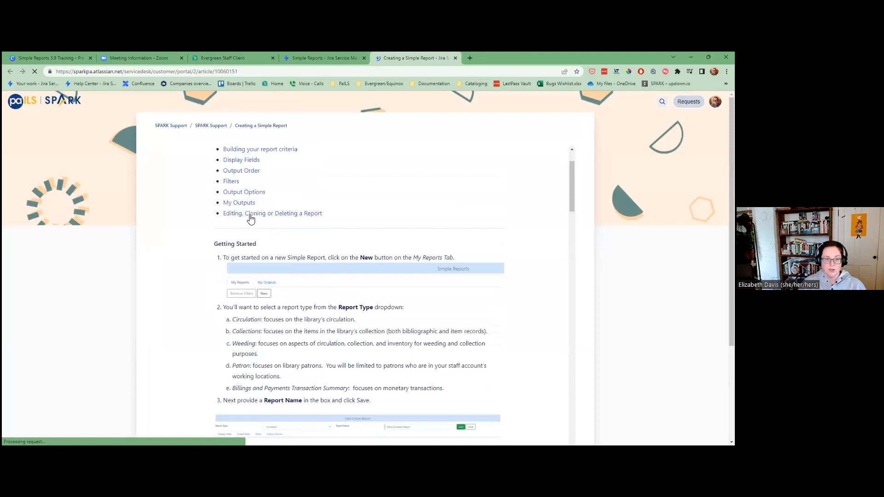
pyautogui.scroll(2, 273, 305)
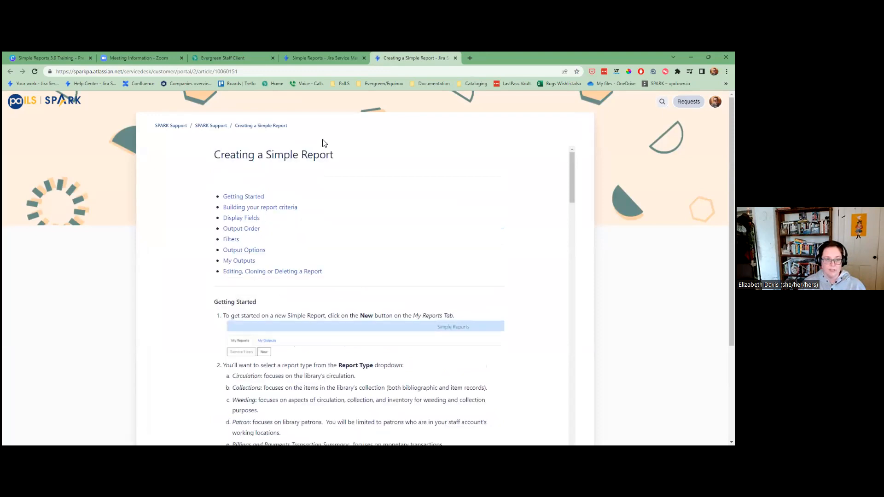
# Open the Tips for Structuring a Simple Report article from the Simple Reports page, and return to that page
pyautogui.click(305, 59)
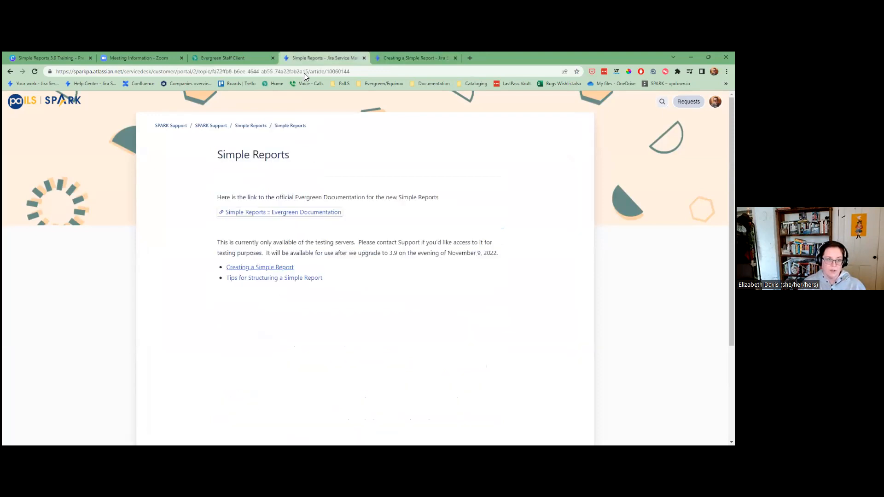
pyautogui.click(253, 279)
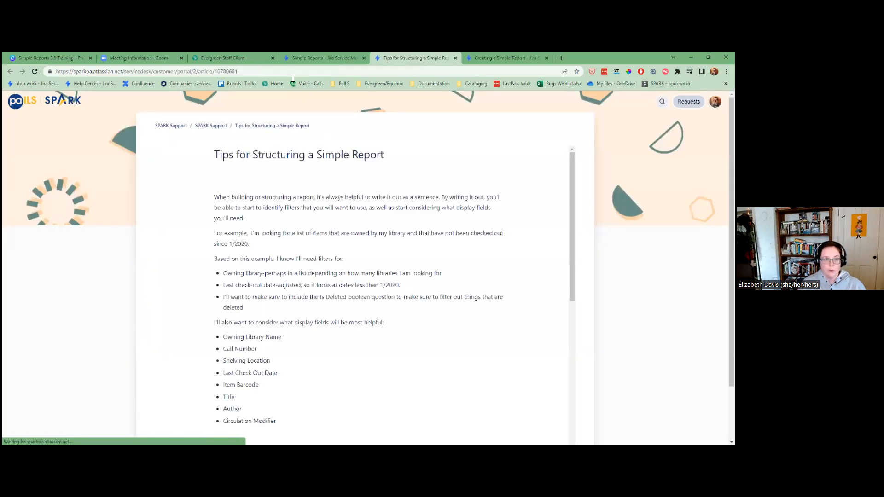
pyautogui.click(296, 60)
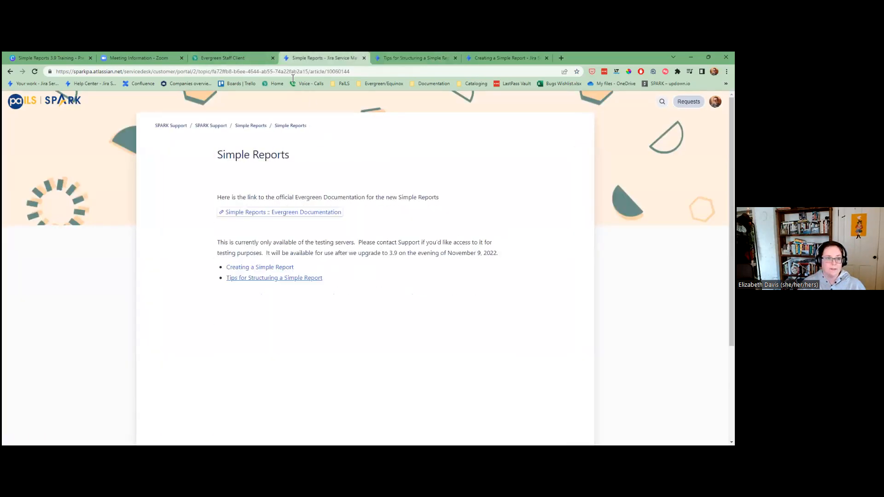
# Switch to the Evergreen staff client on the test server and look over its Administration options
pyautogui.click(252, 64)
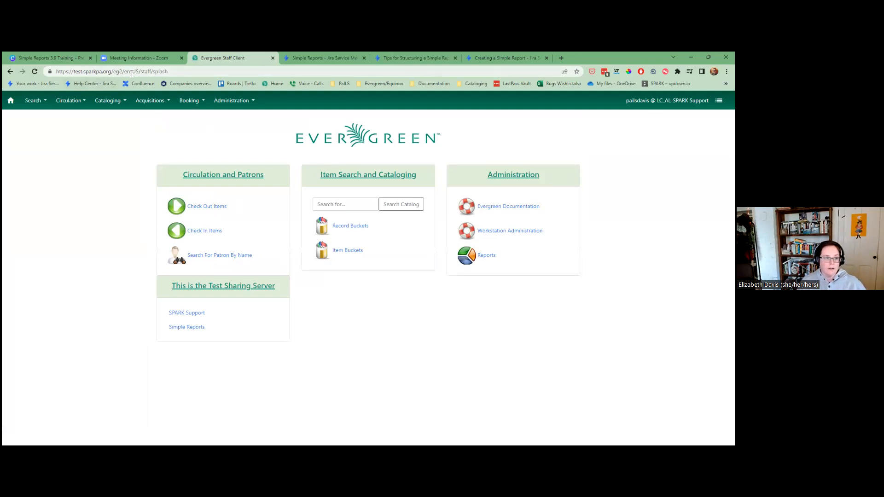
pyautogui.moveTo(110, 71); pyautogui.dragTo(30, 66)
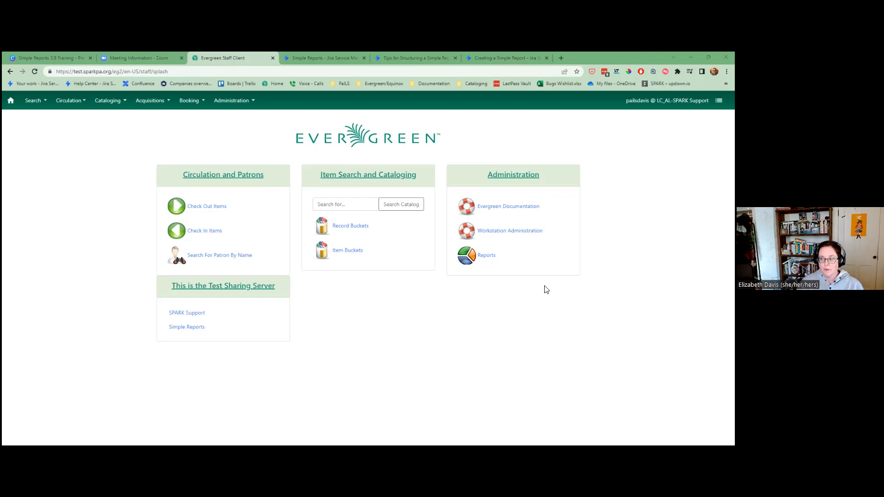
pyautogui.click(243, 102)
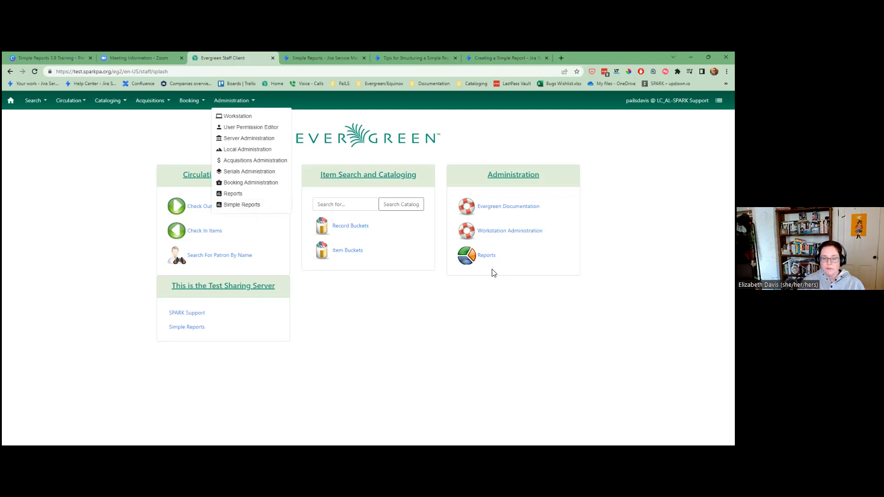
pyautogui.click(582, 314)
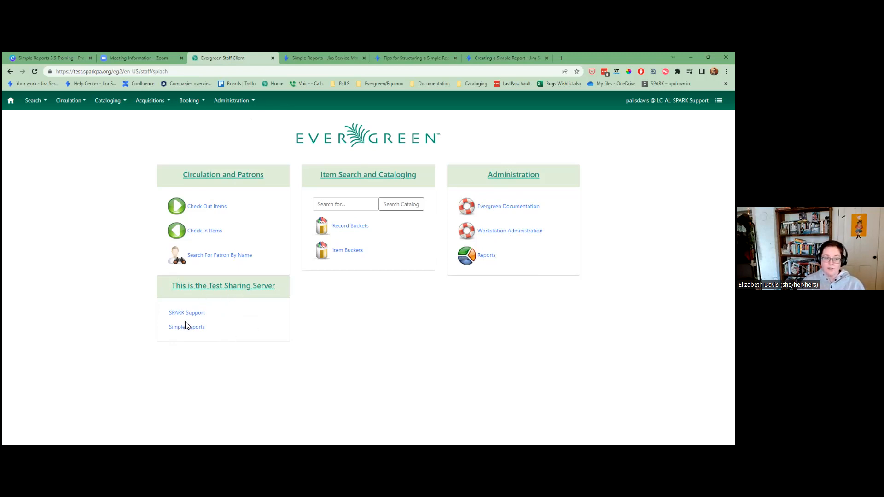
# Open Simple Reports in the staff client, check My Outputs, and return to My Reports
pyautogui.click(254, 101)
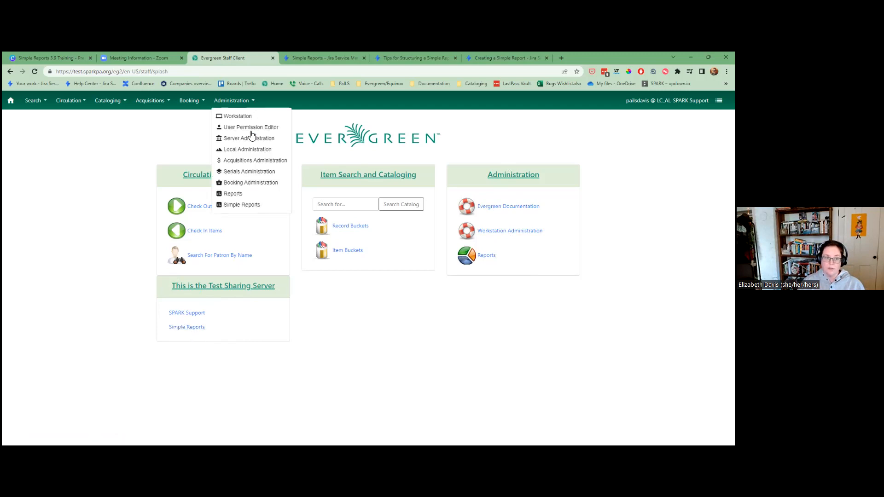
pyautogui.click(244, 206)
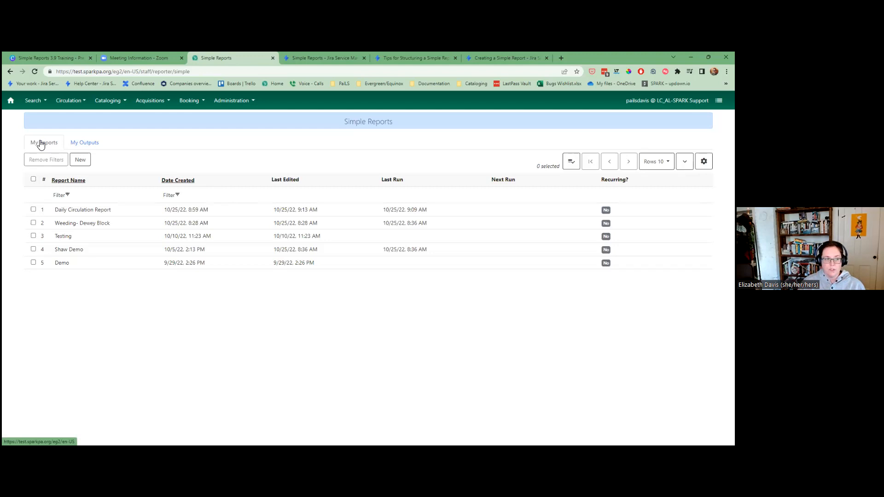
pyautogui.click(94, 147)
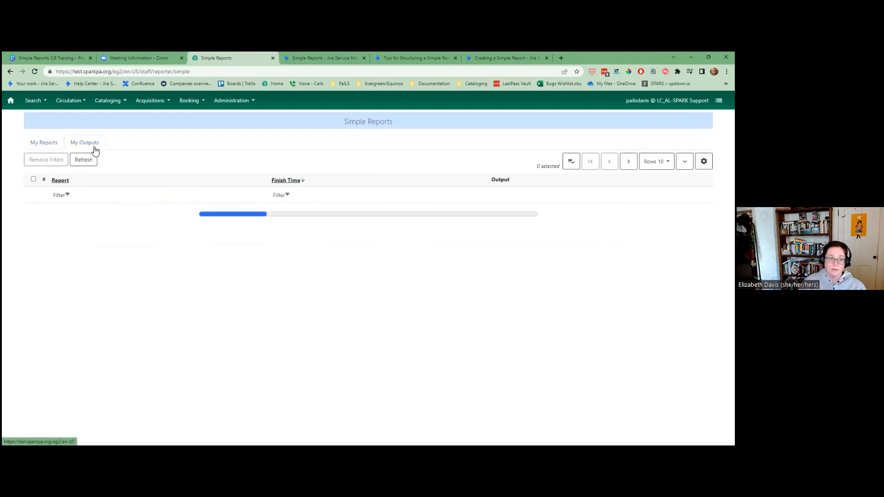
pyautogui.click(44, 146)
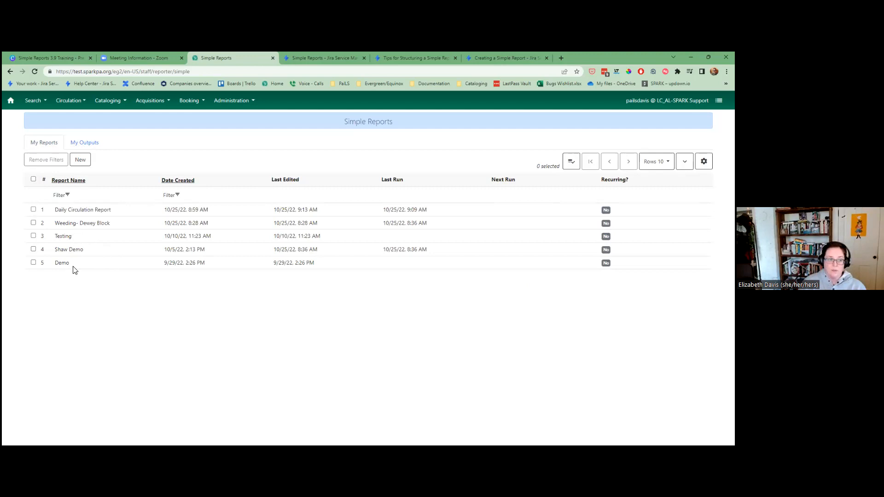
# Create and save a new simple report of type Circulation named "SPARK Demo of Simple Reports"
pyautogui.click(81, 161)
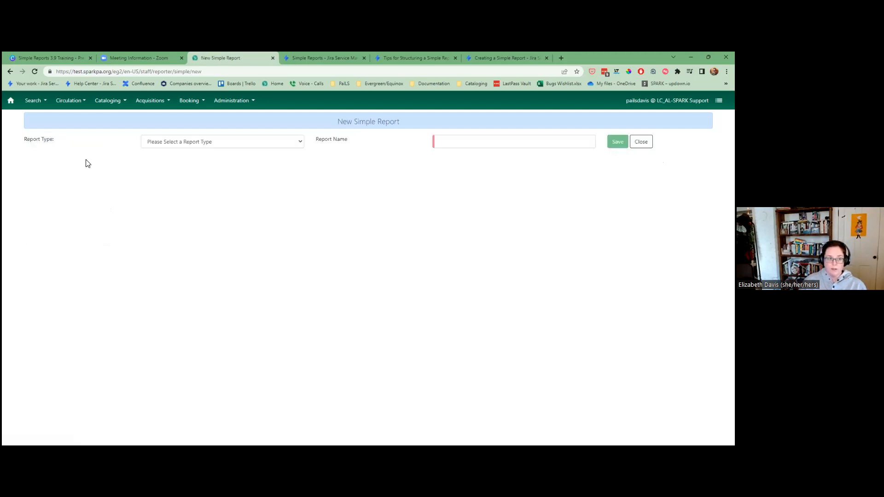
pyautogui.click(170, 146)
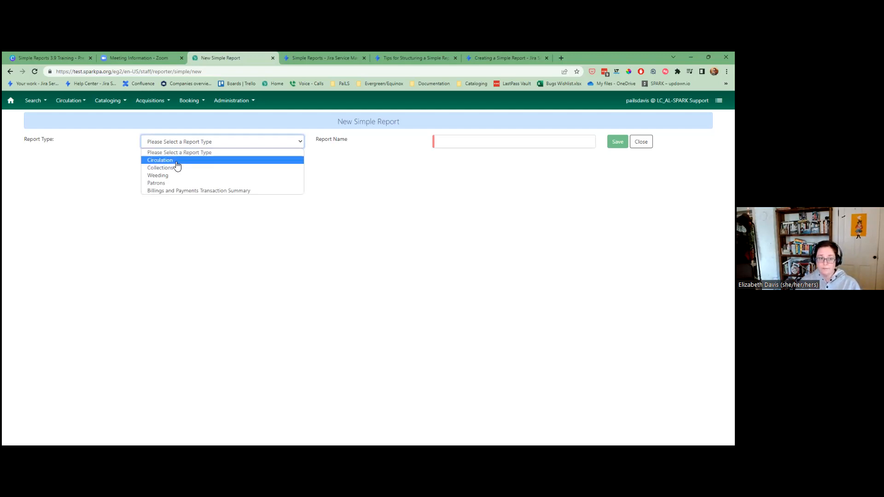
pyautogui.click(175, 161)
pyautogui.click(485, 143)
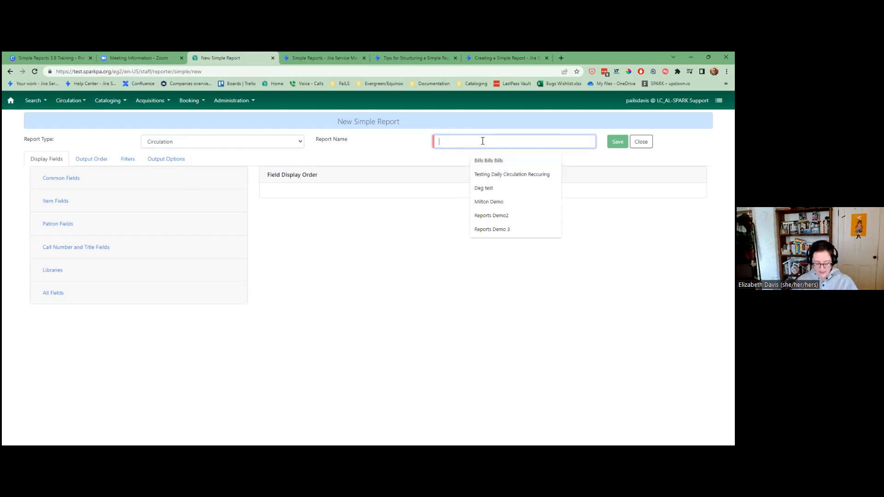
pyautogui.write('SPARK Demo of Simple Reports')
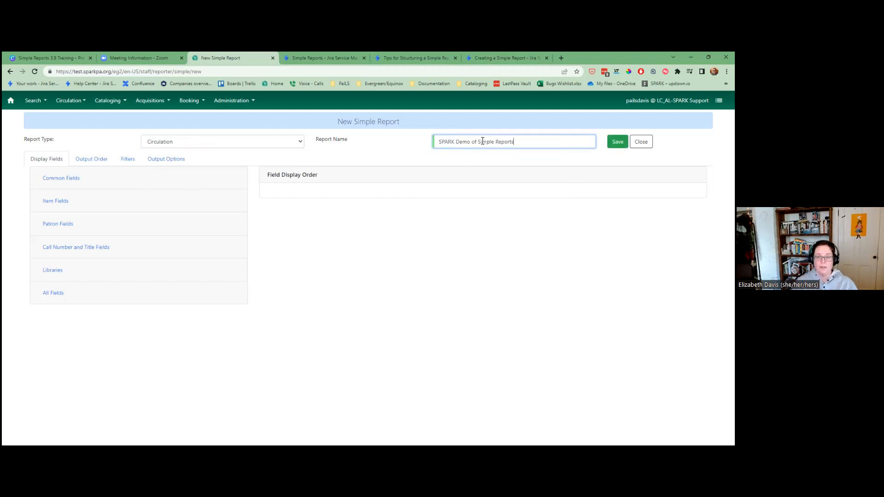
pyautogui.press('Return')
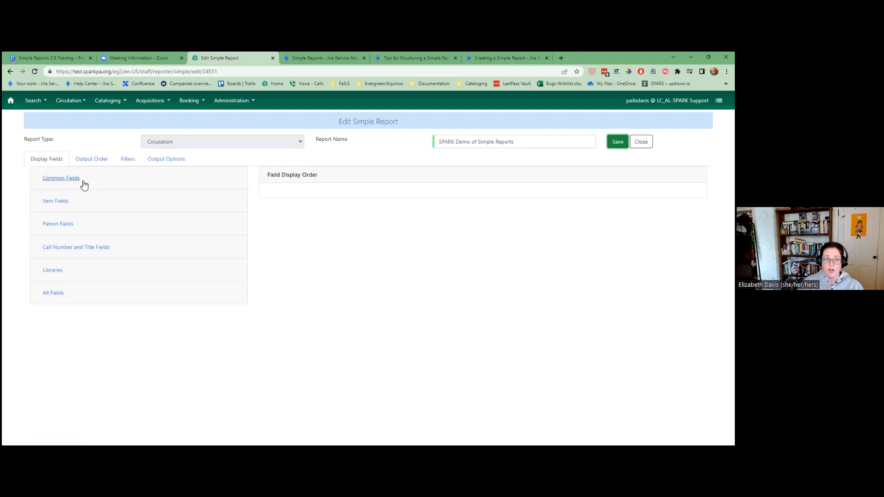
# Examine the display fields offered in each group, from Common Fields through All Fields, and reopen Patron Fields
pyautogui.click(66, 181)
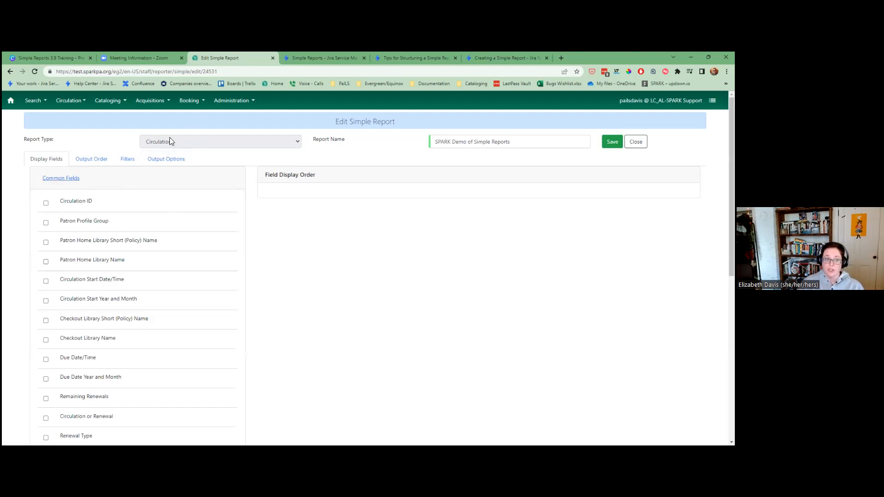
pyautogui.click(61, 182)
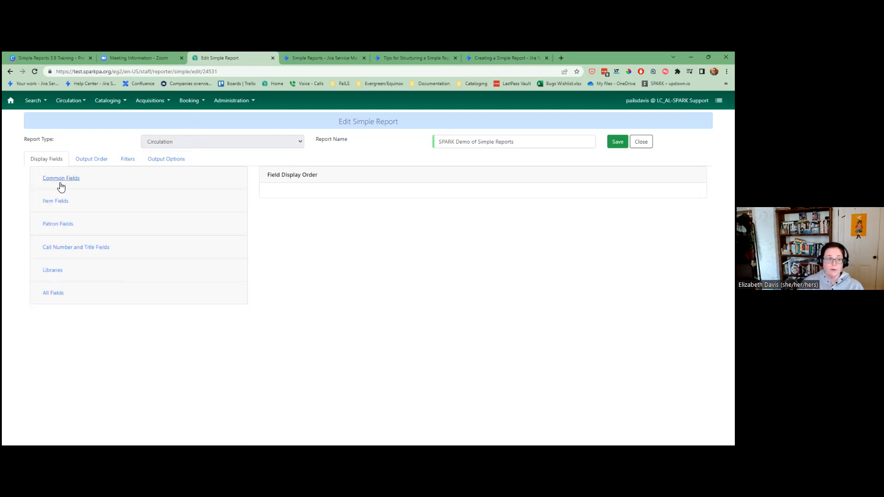
pyautogui.click(61, 205)
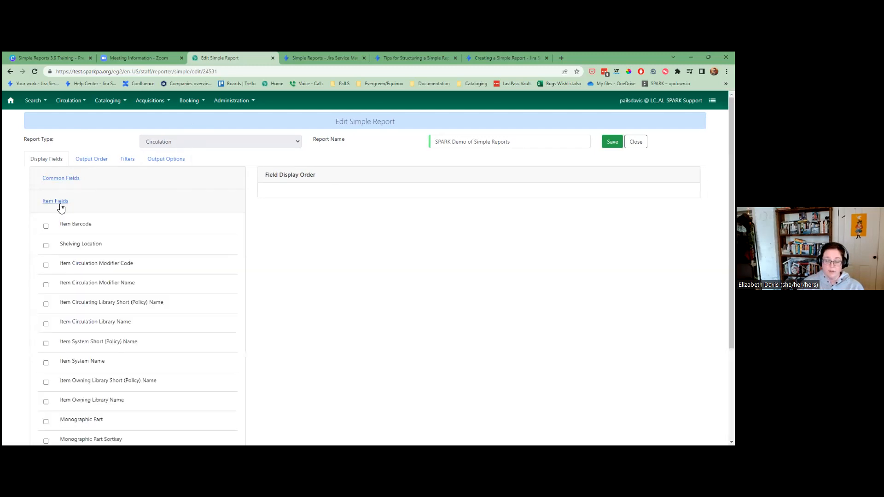
pyautogui.click(61, 206)
pyautogui.click(65, 227)
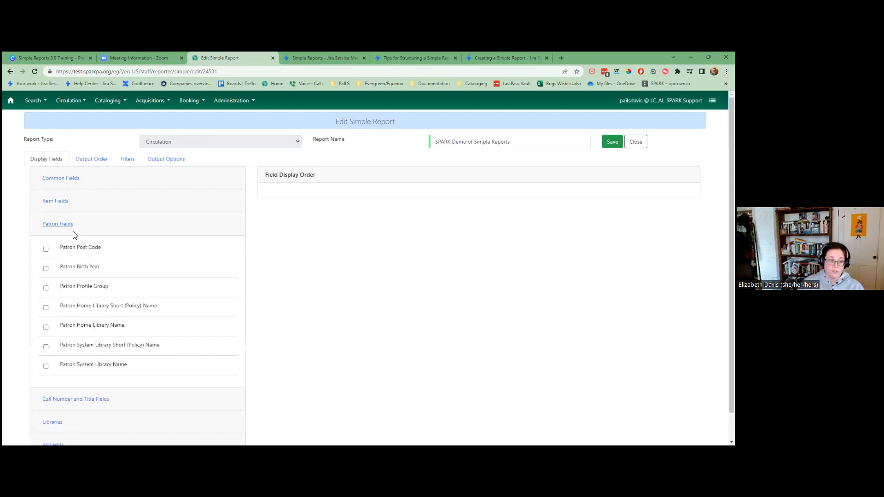
pyautogui.click(58, 226)
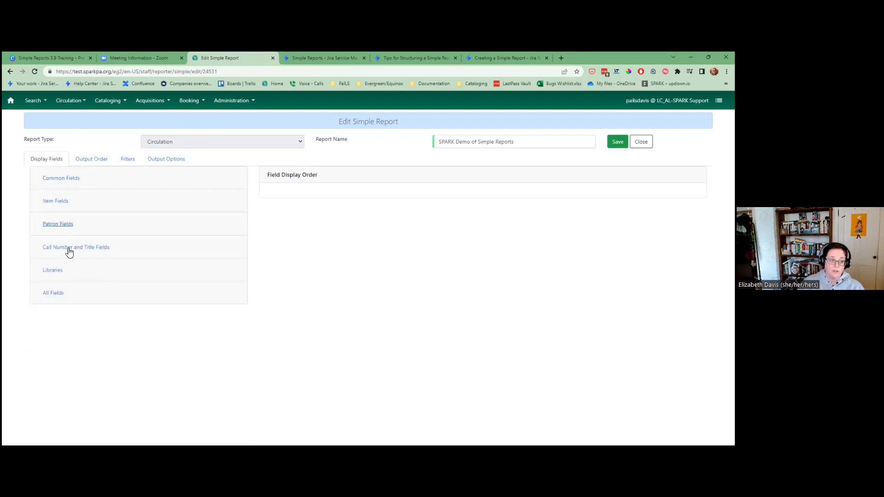
pyautogui.click(69, 250)
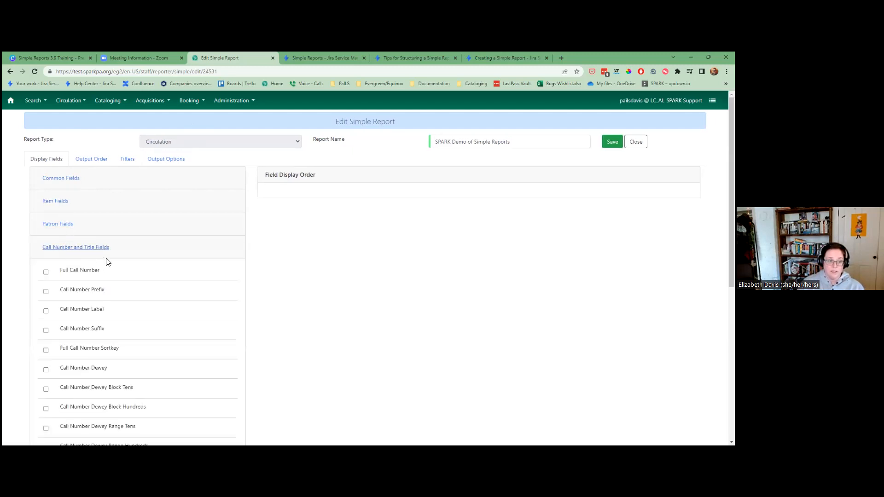
pyautogui.click(86, 252)
pyautogui.click(61, 273)
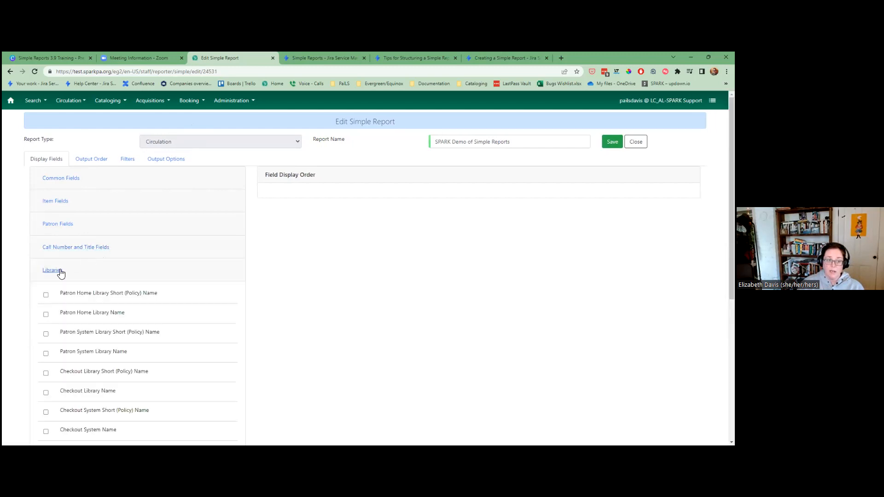
pyautogui.click(53, 271)
pyautogui.click(55, 299)
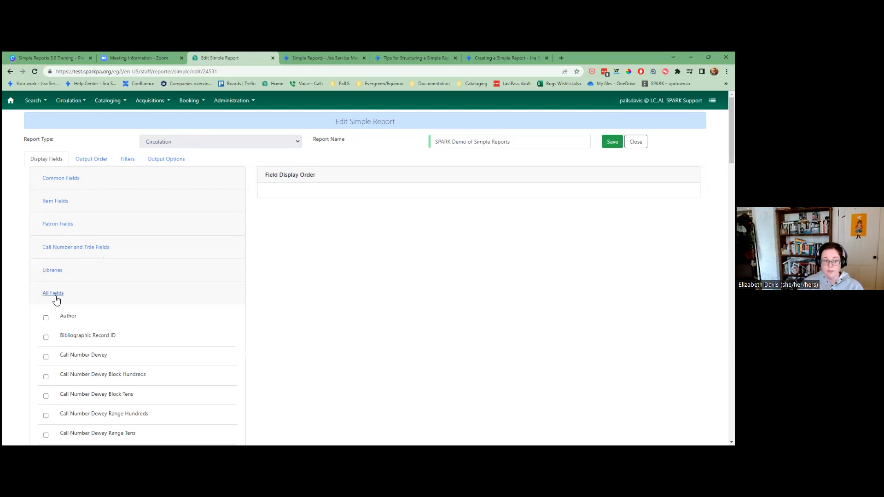
pyautogui.click(56, 299)
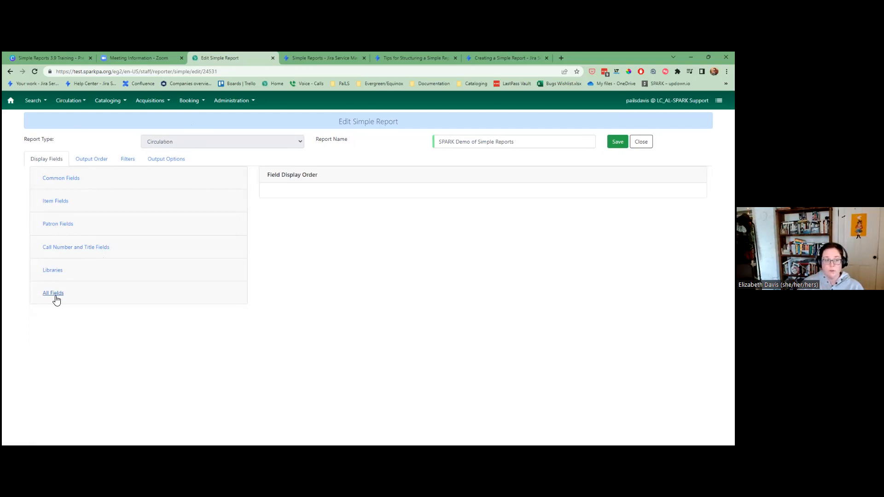
pyautogui.click(50, 228)
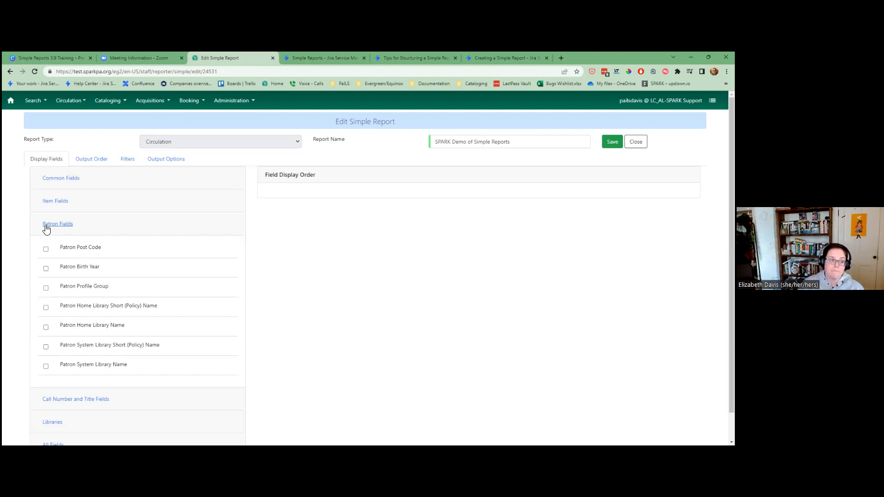
# Add Circulation ID and Circulation Start Date/Time from the Common Fields group to the report's display fields
pyautogui.click(46, 227)
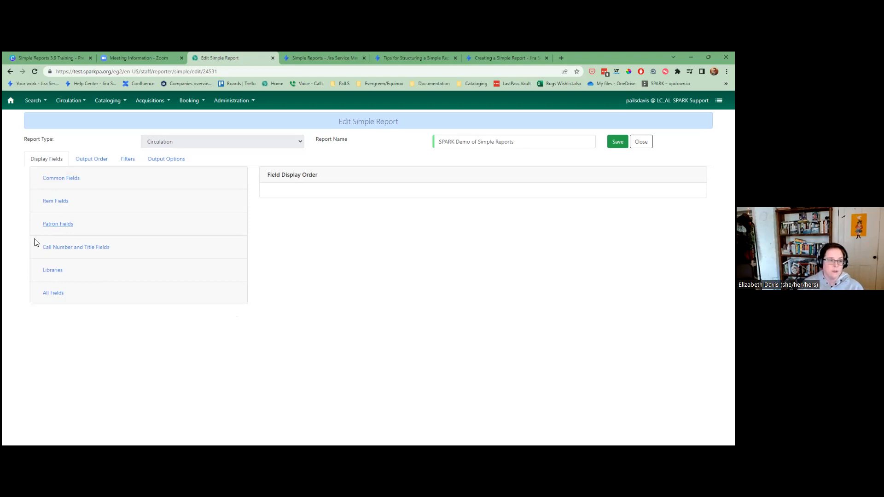
pyautogui.click(54, 186)
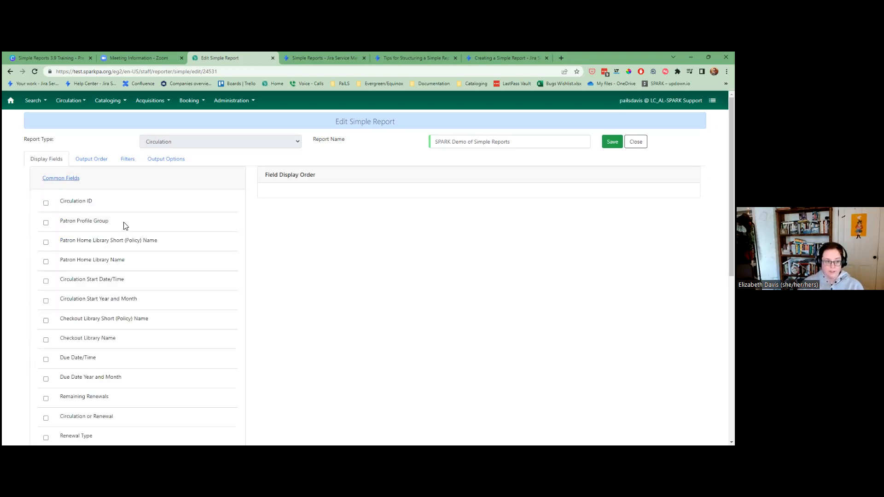
pyautogui.scroll(-3, 162, 214)
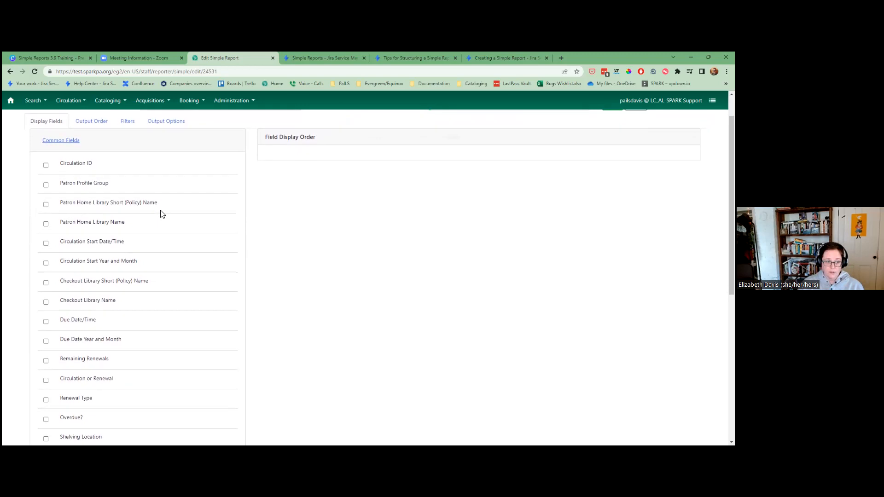
pyautogui.scroll(-3, 162, 214)
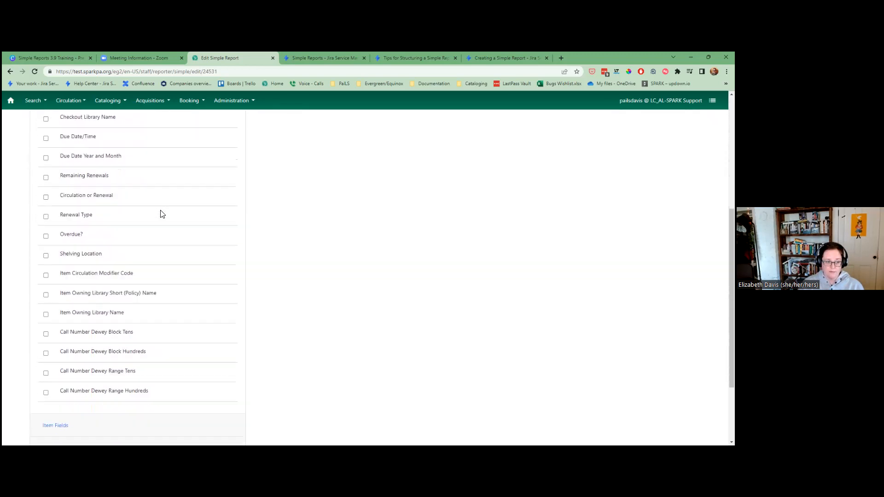
pyautogui.scroll(3, 162, 214)
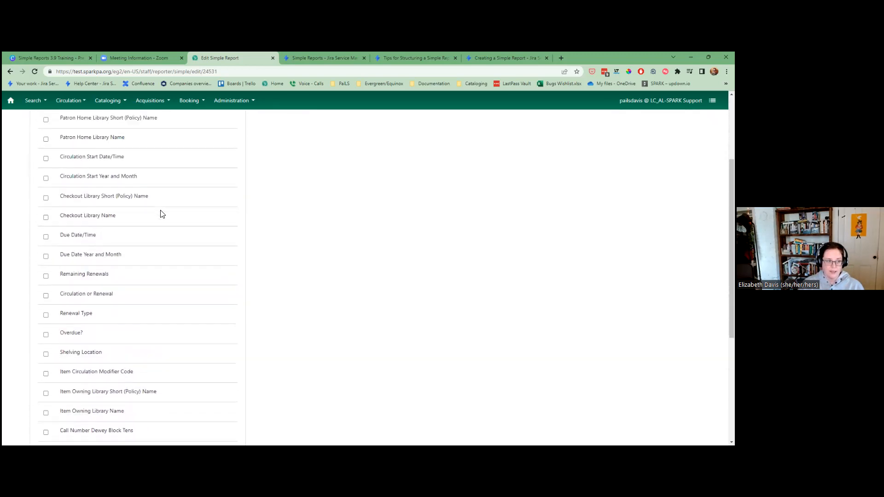
pyautogui.scroll(2, 162, 214)
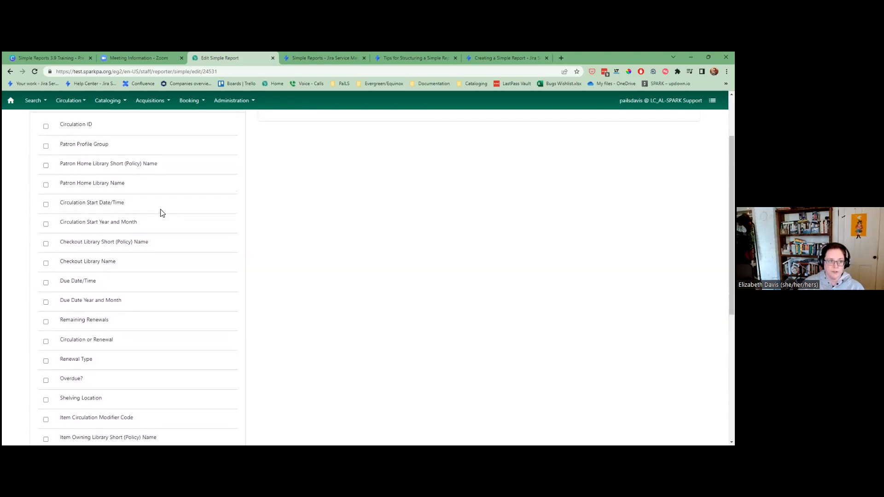
pyautogui.click(85, 161)
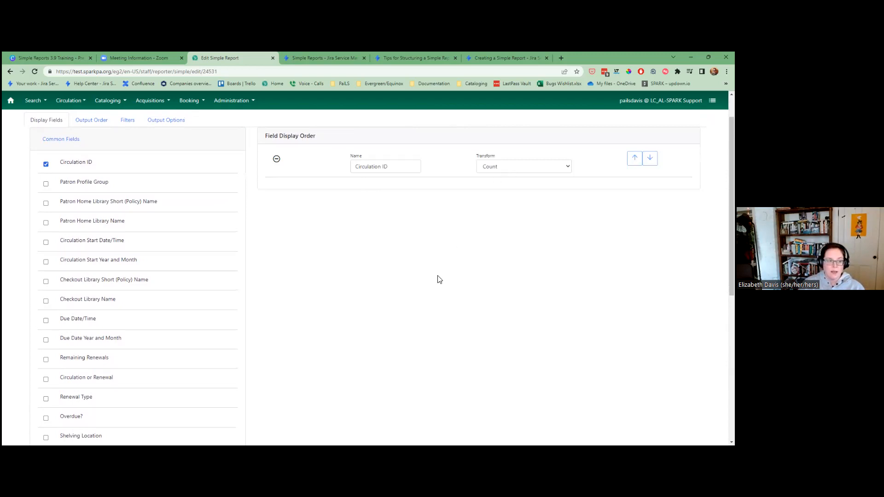
pyautogui.click(66, 243)
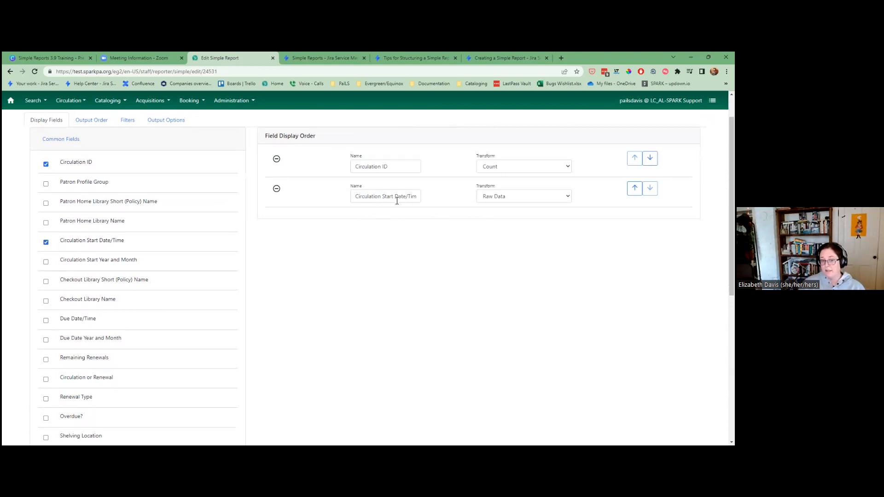
# Set the Circulation Start Date/Time field's transform to Date and rename the field "Circ Date"
pyautogui.click(509, 197)
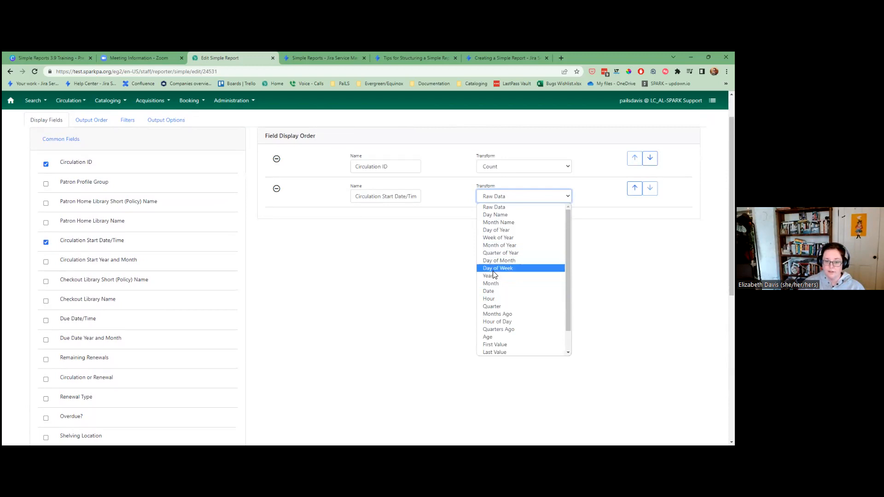
pyautogui.scroll(-1, 503, 306)
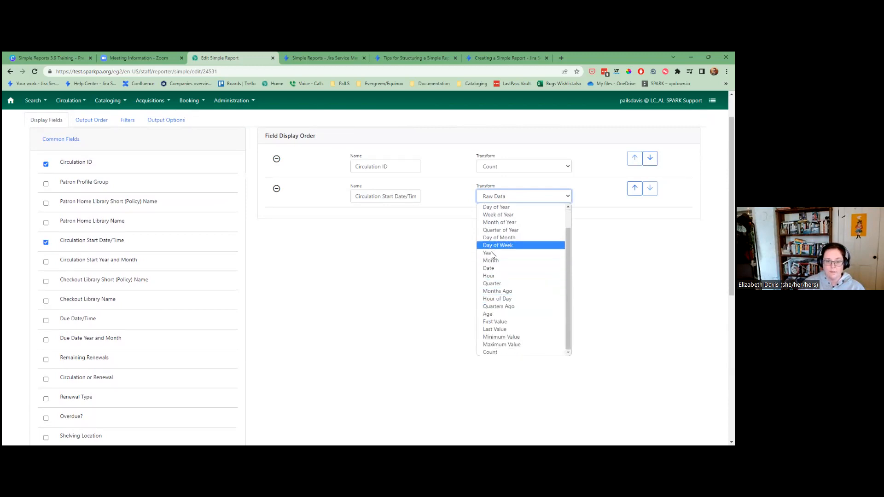
pyautogui.click(494, 270)
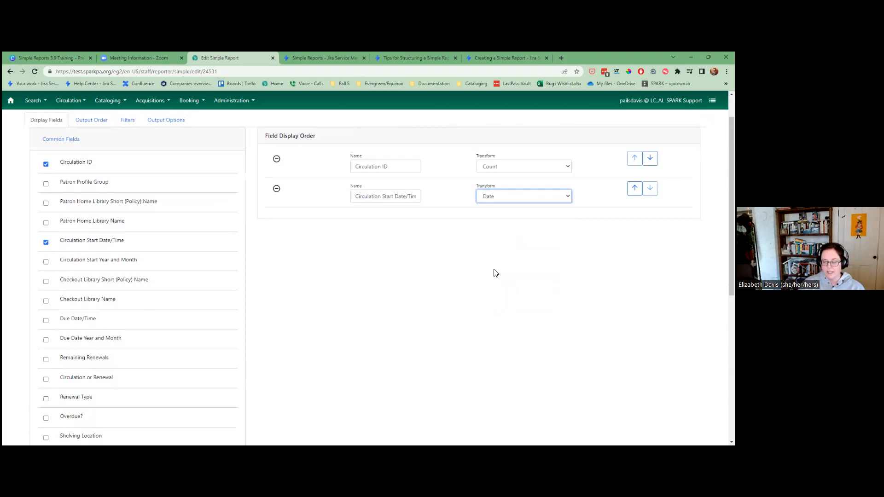
pyautogui.click(411, 198)
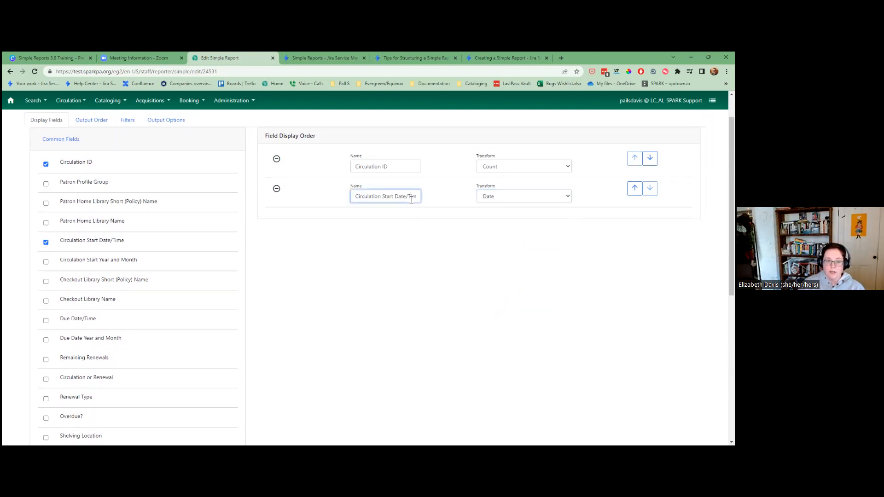
pyautogui.hotkey('ctrl', 'a')
pyautogui.press('BackSpace')
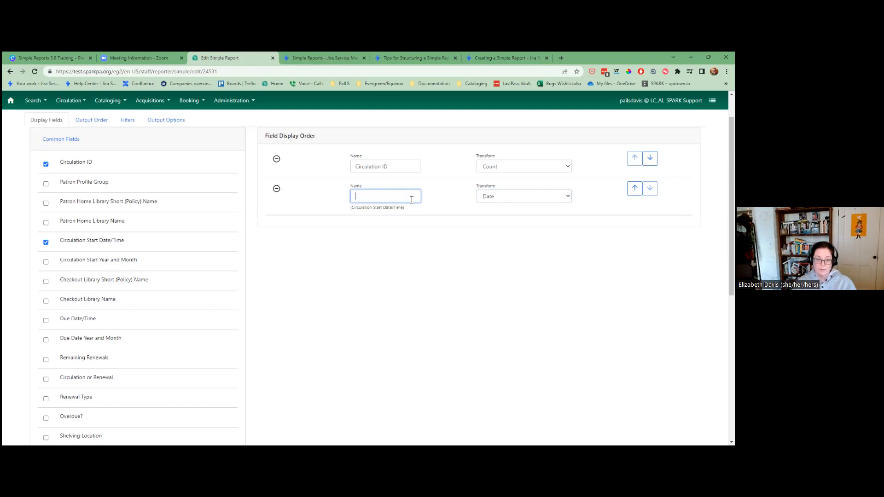
pyautogui.write('Cir')
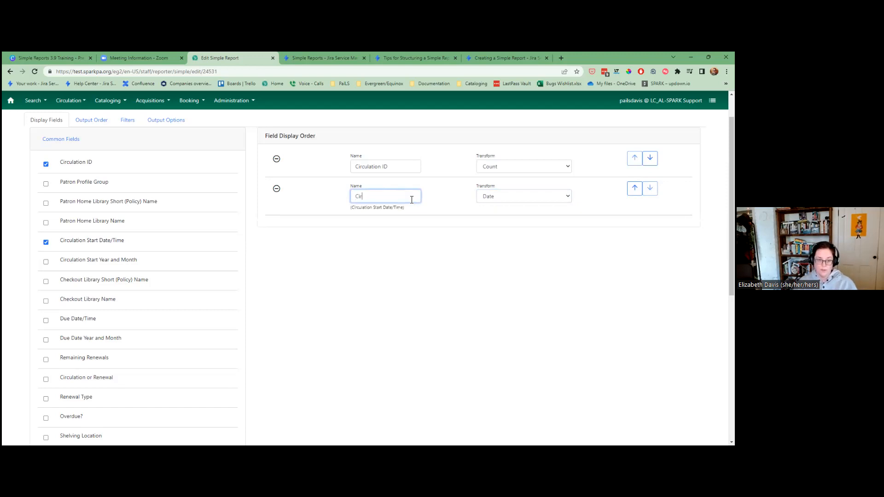
pyautogui.write('c Date')
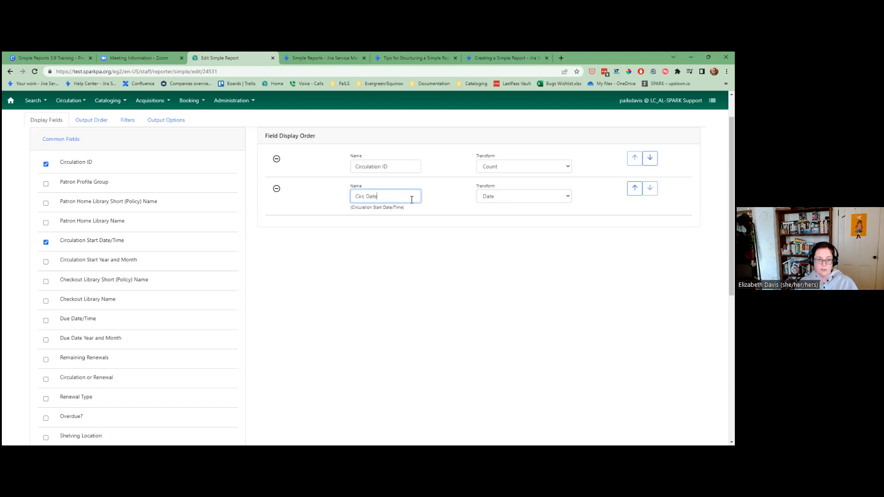
# Rename the Circulation ID display field "Circ Count"
pyautogui.click(403, 171)
pyautogui.press('BackSpace')
pyautogui.press('BackSpace')
pyautogui.press('BackSpace')
pyautogui.press('BackSpace')
pyautogui.press('BackSpace')
pyautogui.press('BackSpace')
pyautogui.press('BackSpace')
pyautogui.press('BackSpace')
pyautogui.press('BackSpace')
pyautogui.press('BackSpace')
pyautogui.press('BackSpace')
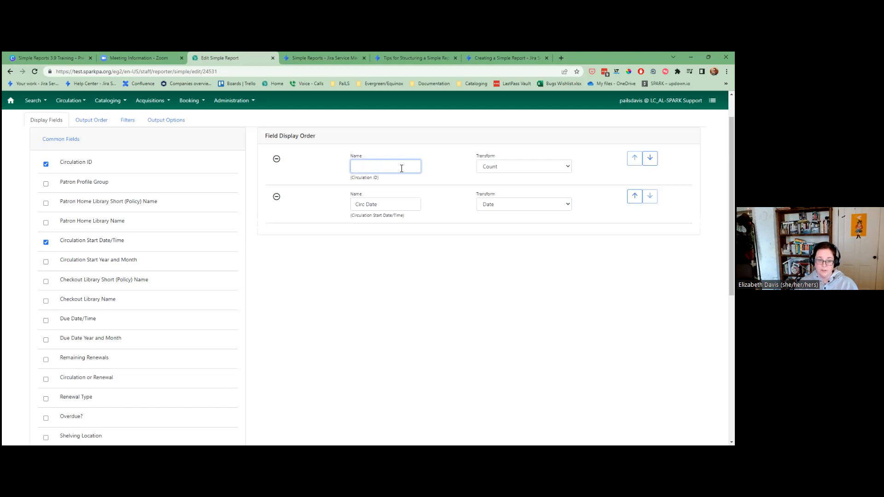
pyautogui.write('irc Count')
pyautogui.click(351, 273)
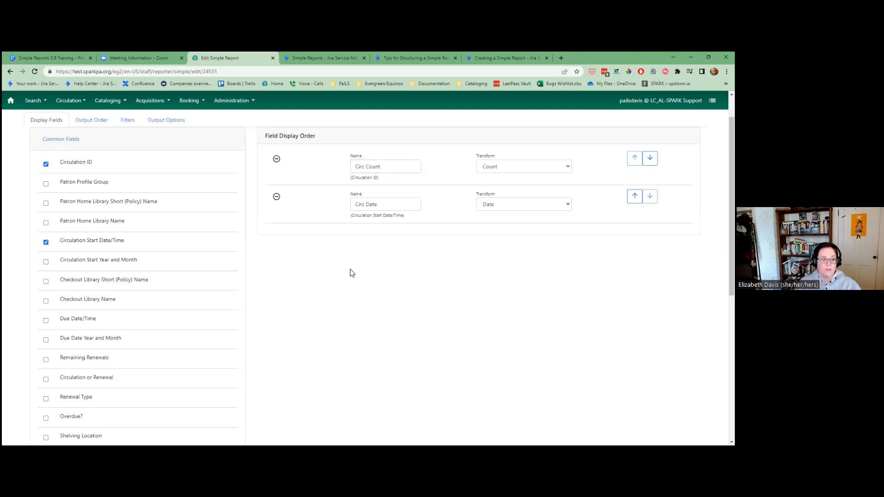
# Add Checkout Library Name, Circulation or Renewal, and Renewal Type from the Common Fields to the display fields
pyautogui.click(84, 305)
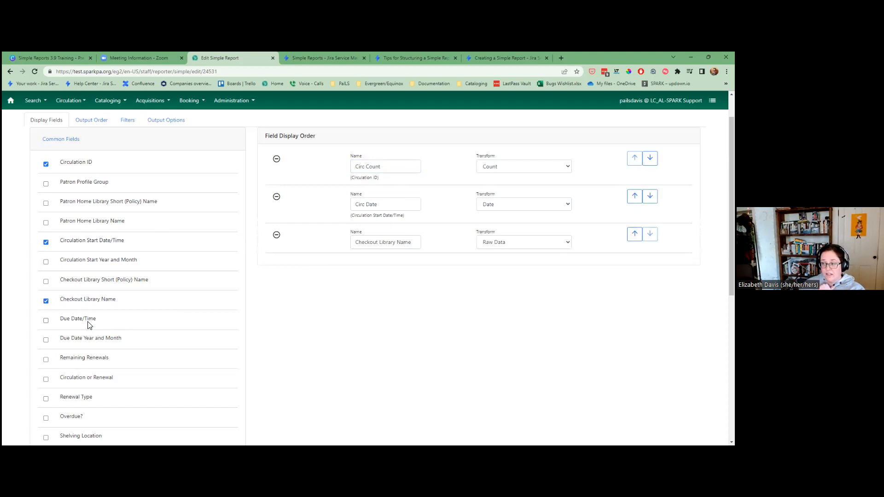
pyautogui.scroll(-2, 89, 325)
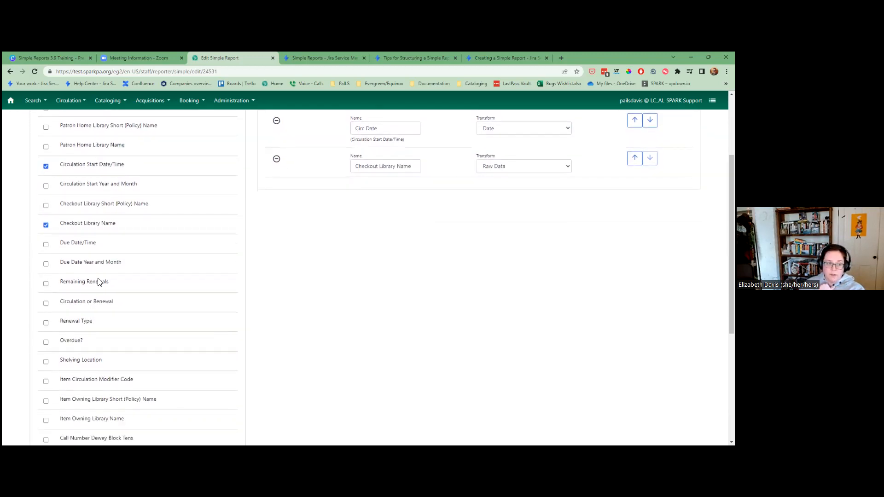
pyautogui.click(98, 305)
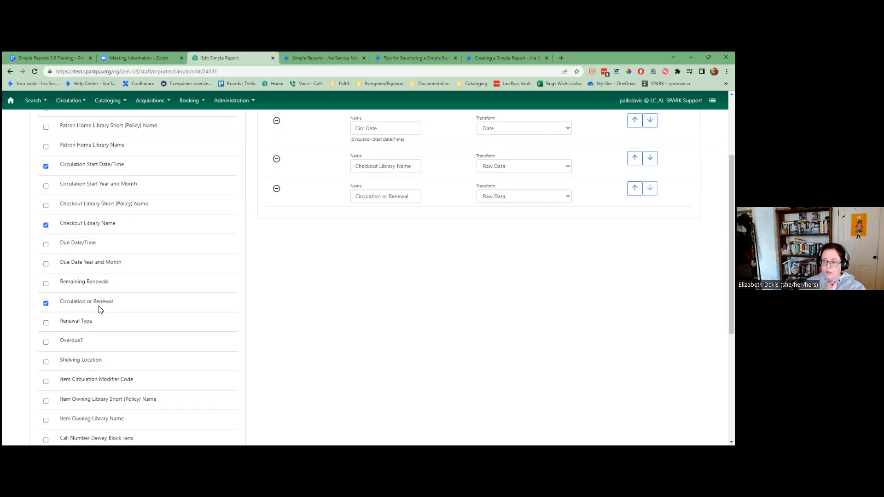
pyautogui.click(71, 324)
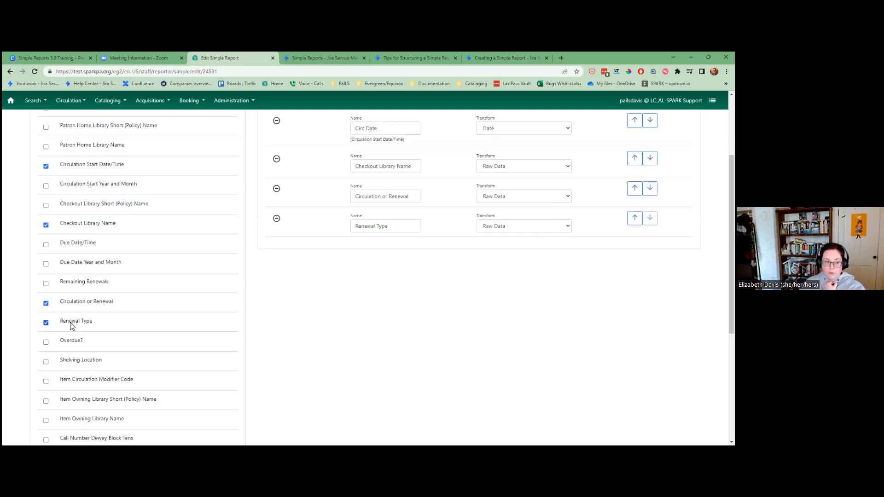
# Add Call Number Dewey Block Hundreds from the Common Fields to the display fields
pyautogui.scroll(-2, 73, 328)
pyautogui.scroll(-3, 73, 328)
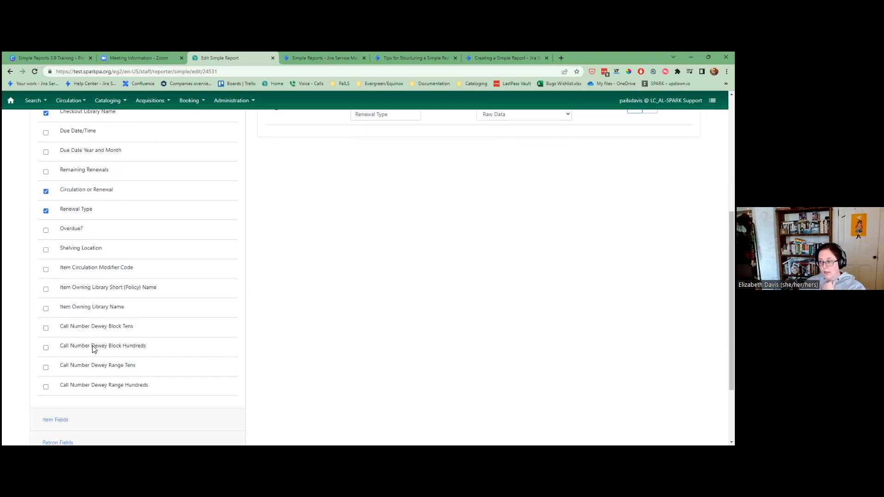
pyautogui.scroll(3, 312, 321)
pyautogui.scroll(-1, 130, 425)
pyautogui.click(130, 422)
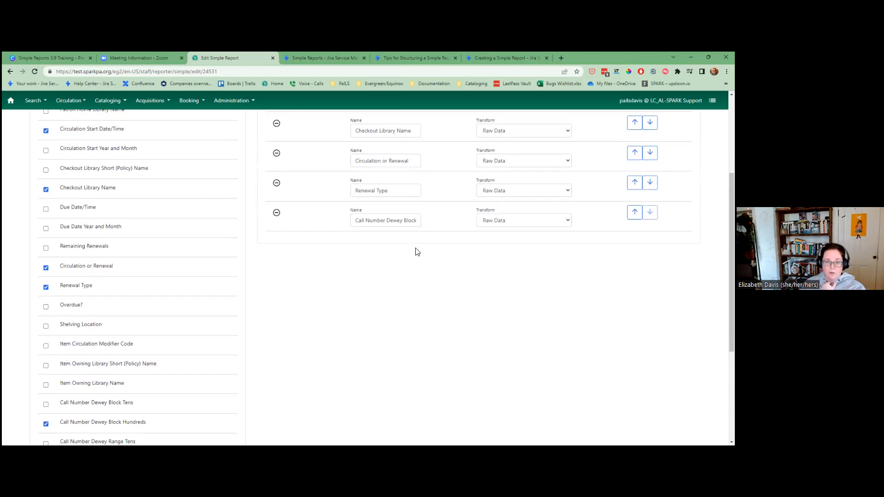
pyautogui.click(47, 427)
pyautogui.click(47, 427)
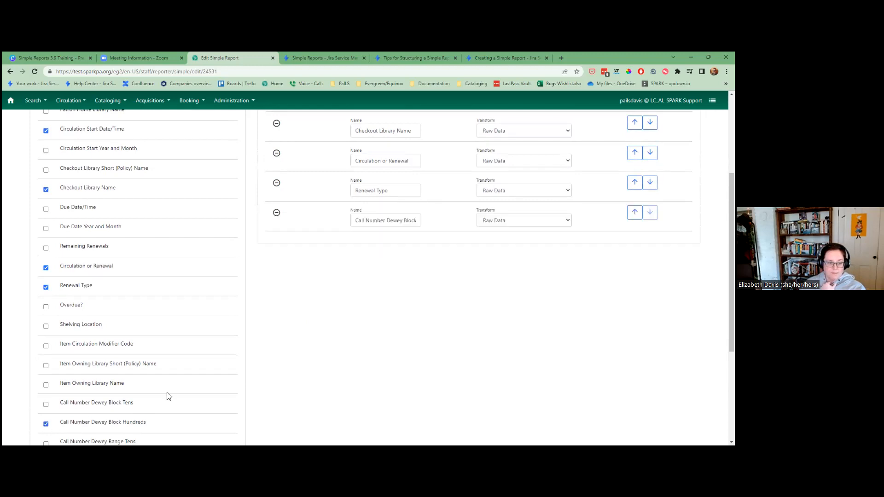
# Examine the fields offered under Item Fields, Call Number and Title Fields, and Libraries
pyautogui.scroll(-3, 168, 395)
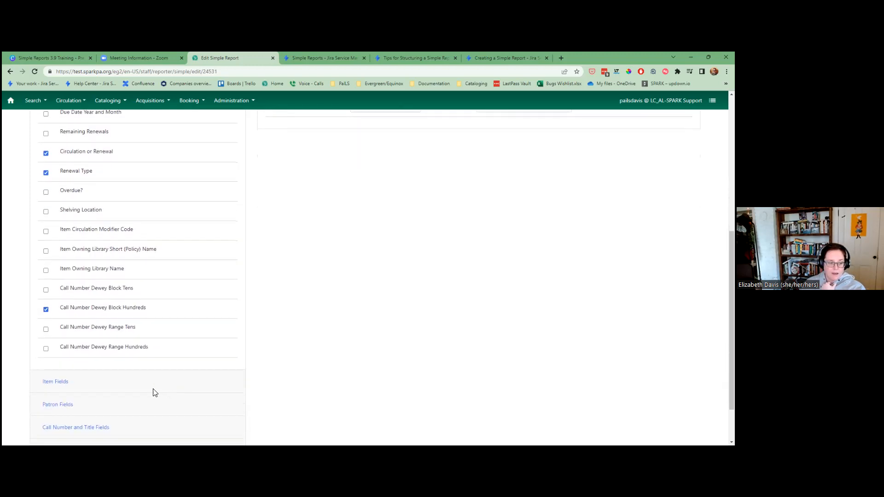
pyautogui.click(55, 383)
pyautogui.scroll(1, 136, 360)
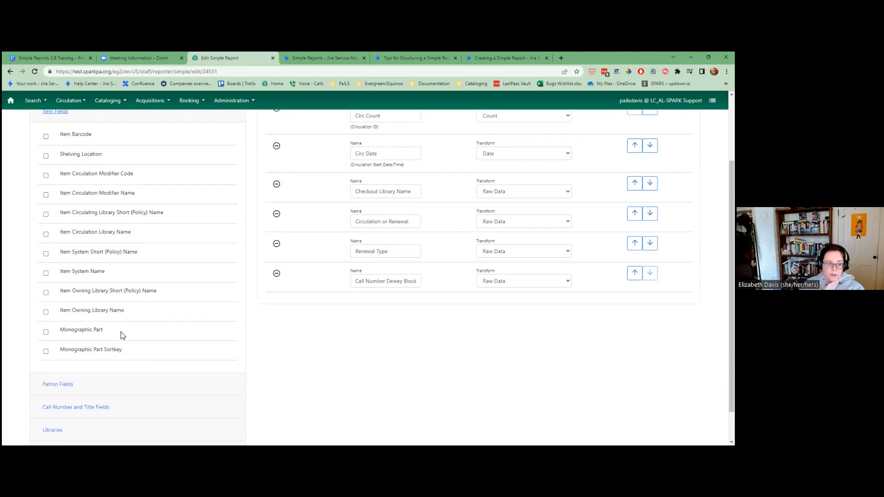
pyautogui.click(68, 413)
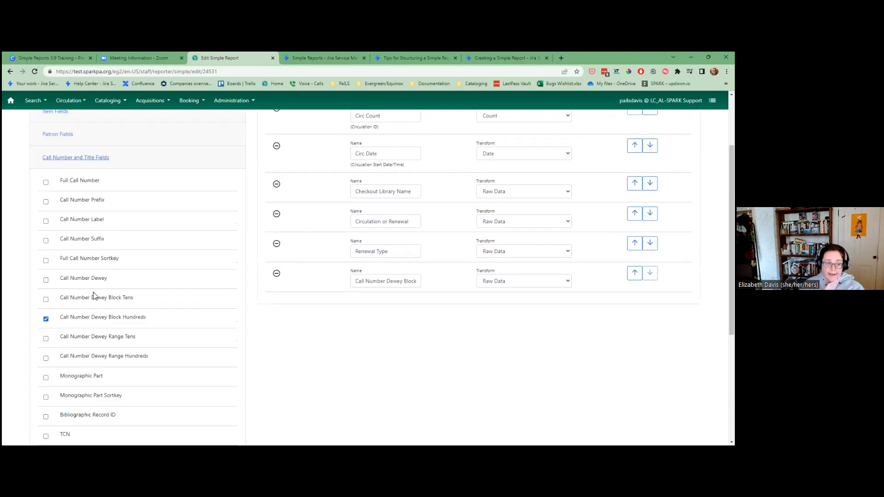
pyautogui.scroll(-3, 91, 341)
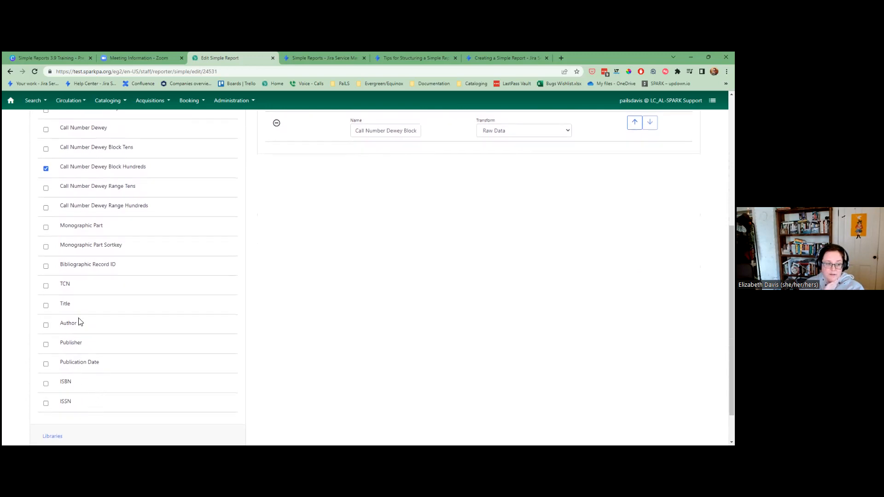
pyautogui.scroll(-1, 189, 310)
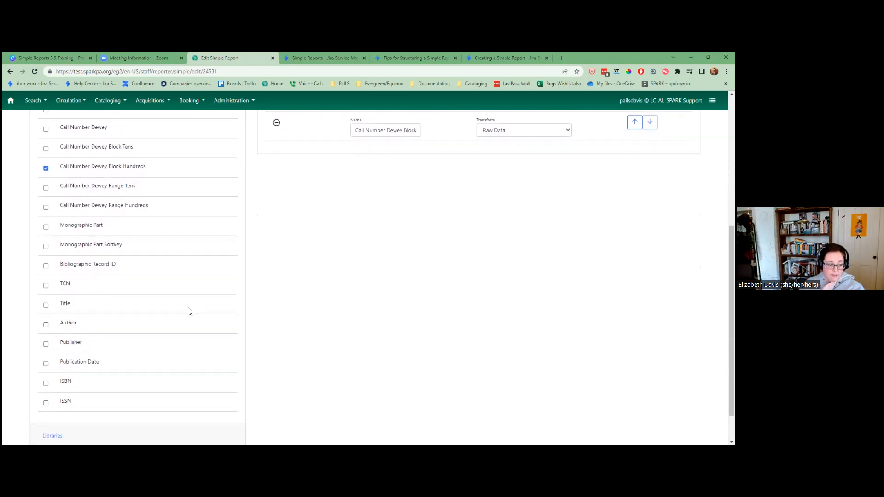
pyautogui.click(57, 393)
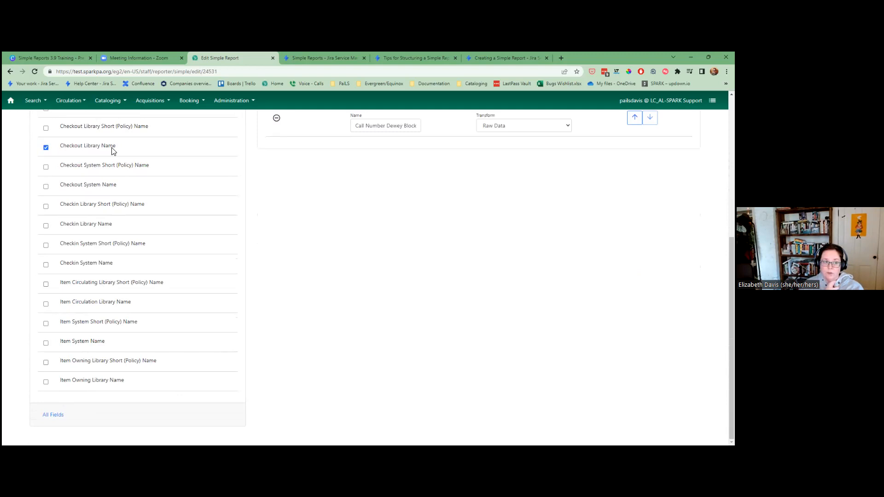
# Remove Renewal Type from the display fields and move Circ Count down below Checkout Library Name
pyautogui.scroll(3, 242, 313)
pyautogui.scroll(2, 242, 313)
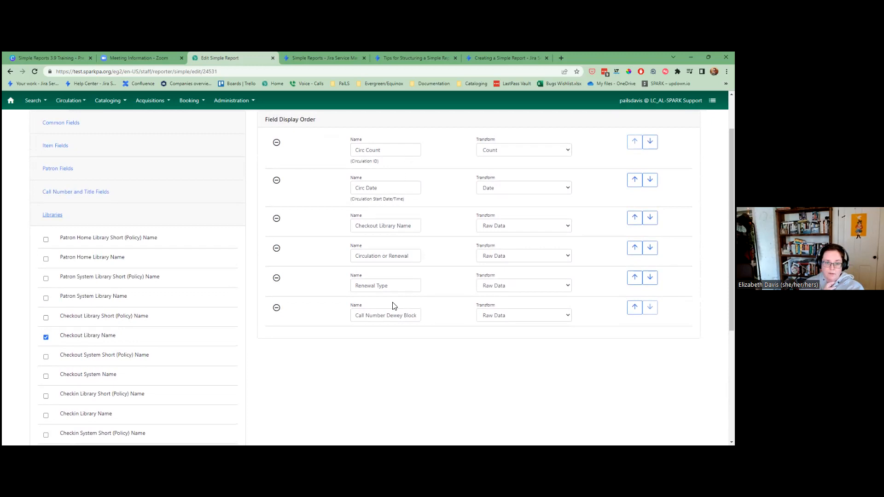
pyautogui.scroll(1, 388, 306)
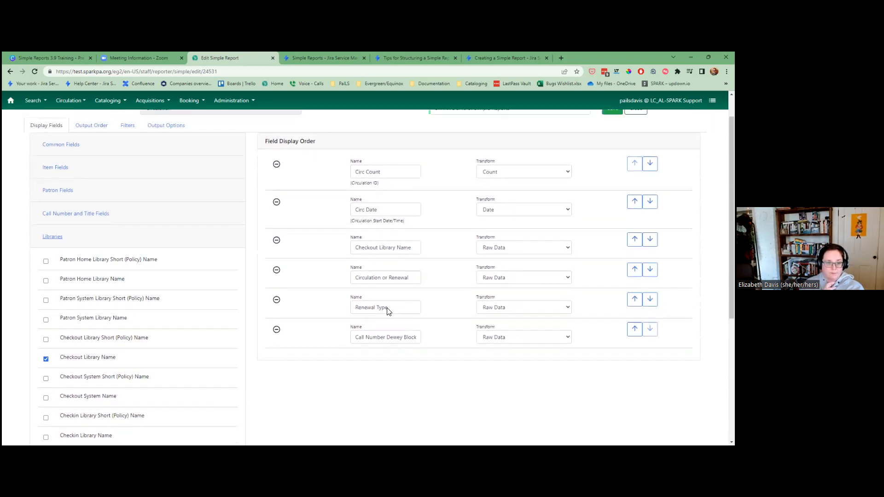
pyautogui.scroll(1, 387, 311)
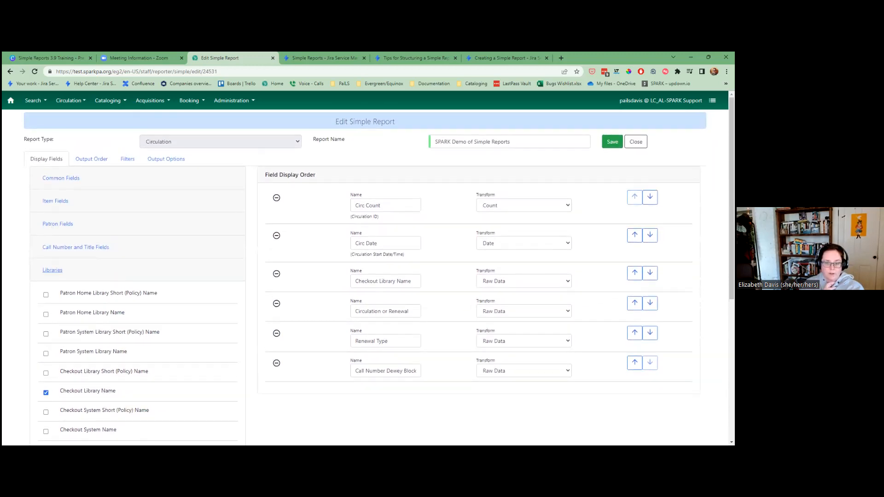
pyautogui.click(276, 333)
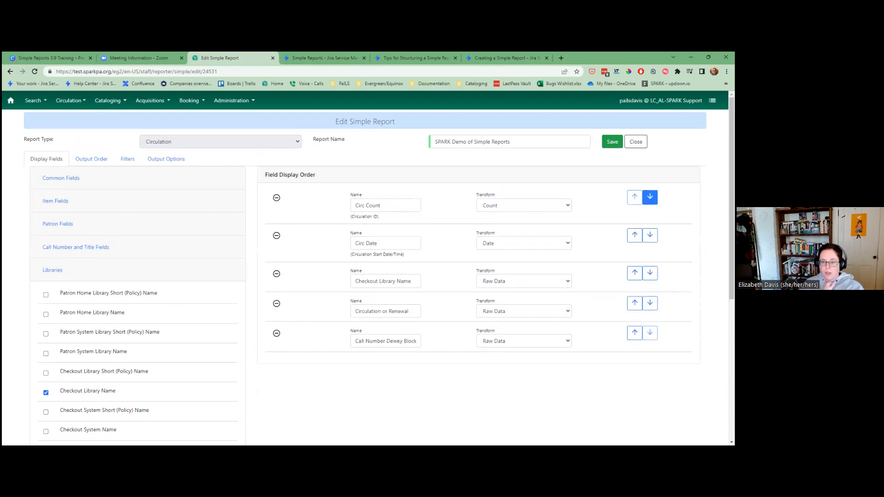
pyautogui.click(650, 197)
pyautogui.click(649, 235)
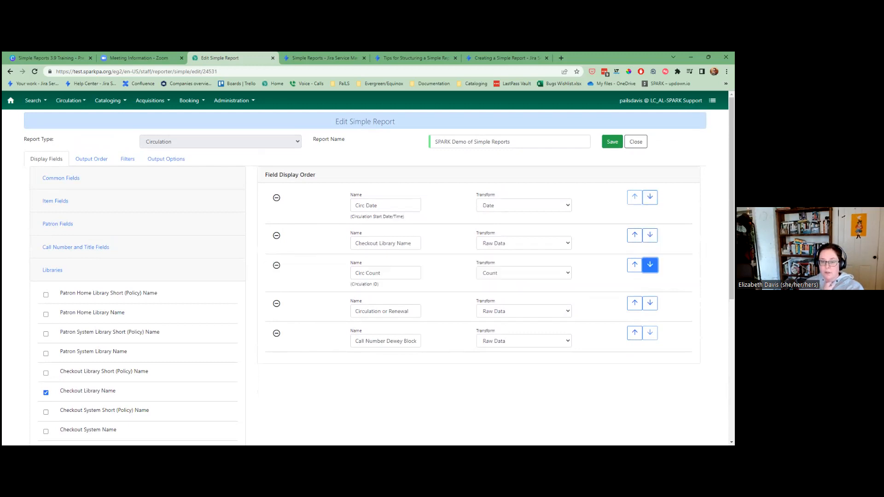
# Move Circ Count to the end of the display order and Checkout Library Name to the top of the sort order
pyautogui.click(650, 264)
pyautogui.click(650, 295)
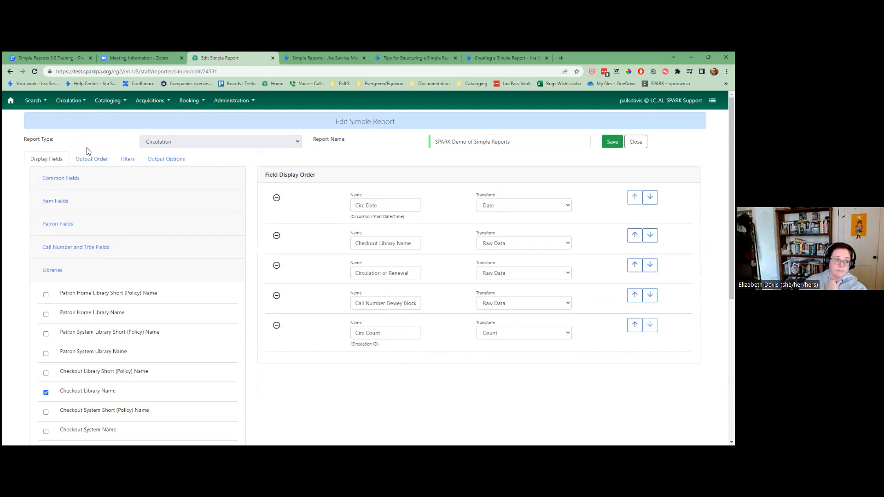
pyautogui.click(92, 160)
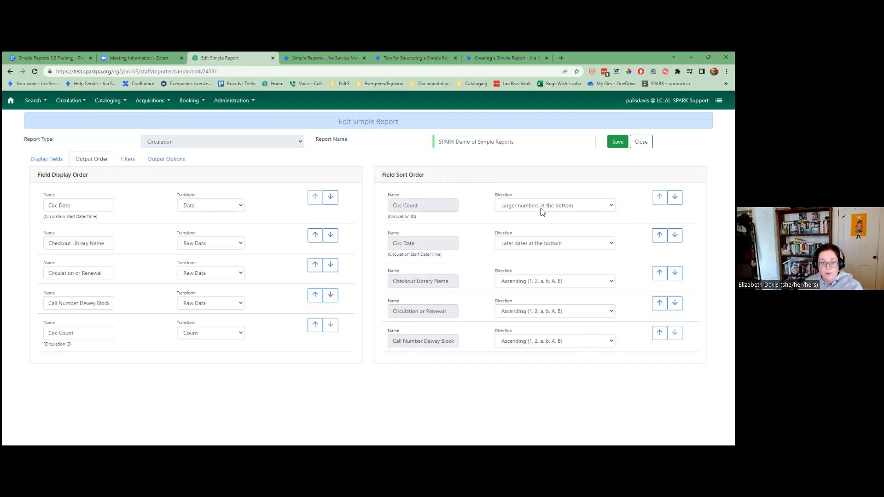
pyautogui.click(580, 282)
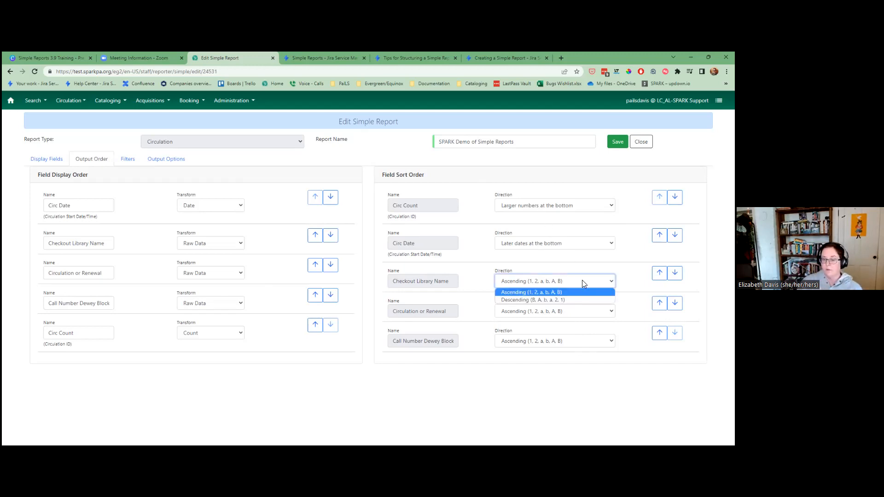
pyautogui.click(659, 270)
pyautogui.click(659, 270)
pyautogui.click(659, 273)
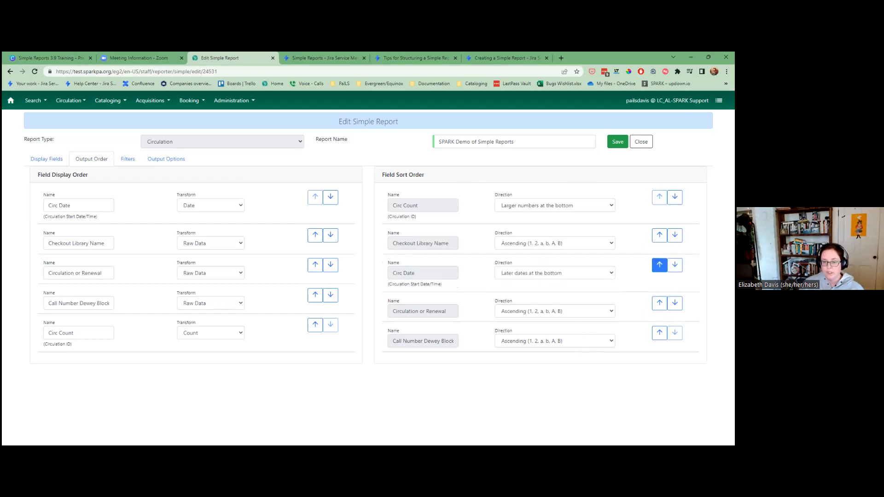
pyautogui.click(659, 236)
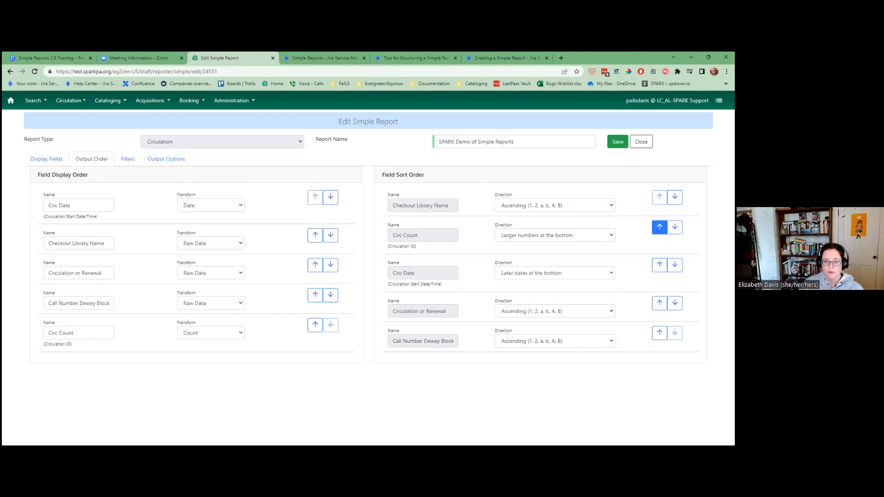
pyautogui.click(659, 227)
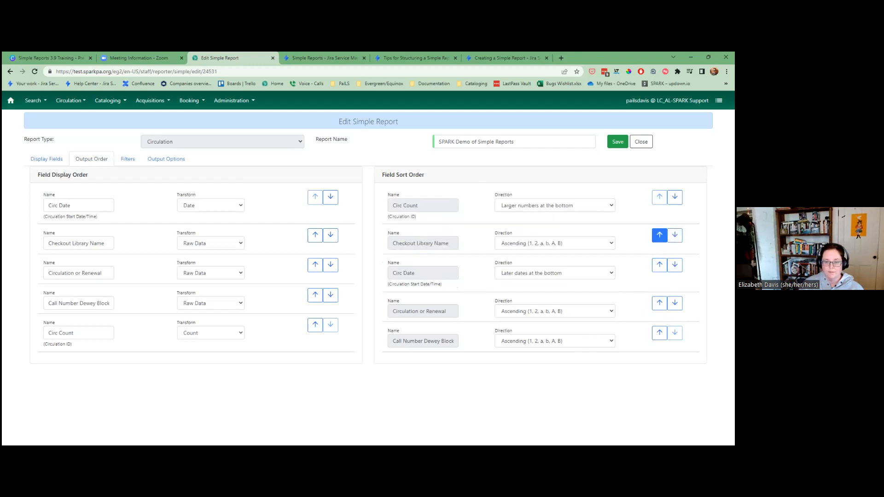
pyautogui.click(659, 236)
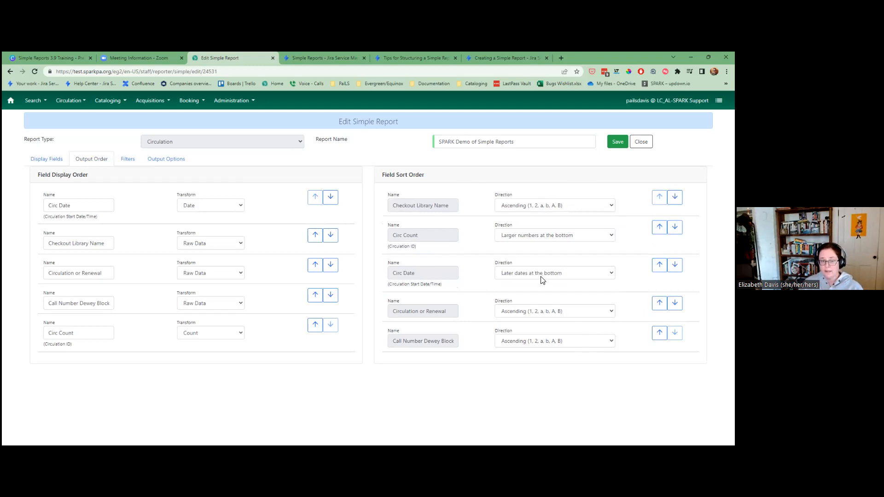
# Add Checkout Library and Circulation Start Date/Time from the Suggested Filters, with the start date's transform set to Date
pyautogui.click(128, 162)
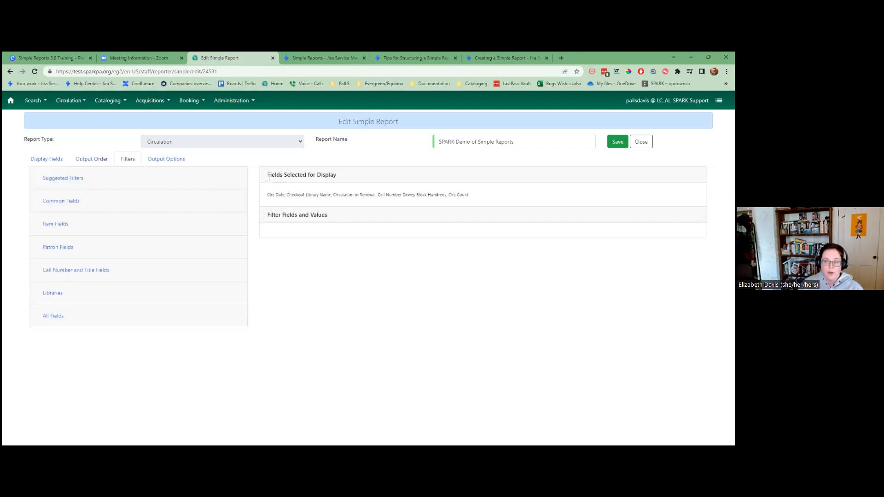
pyautogui.moveTo(269, 178); pyautogui.dragTo(341, 180)
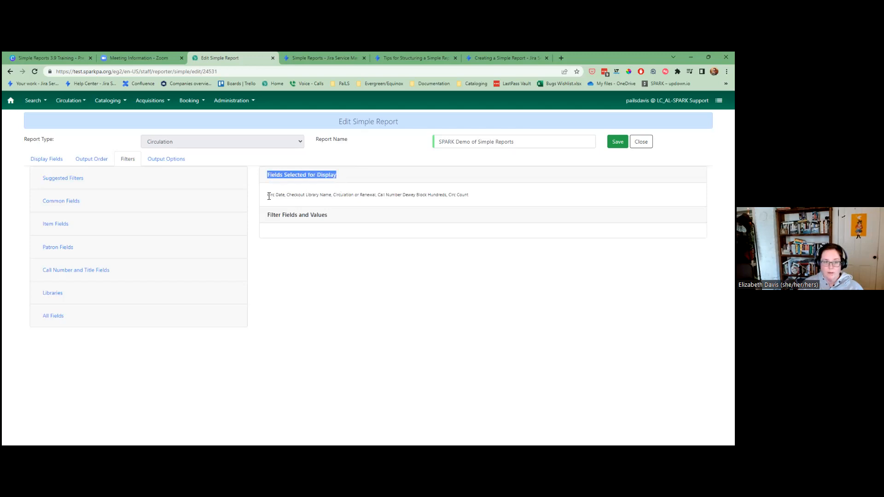
pyautogui.moveTo(269, 196); pyautogui.dragTo(480, 206)
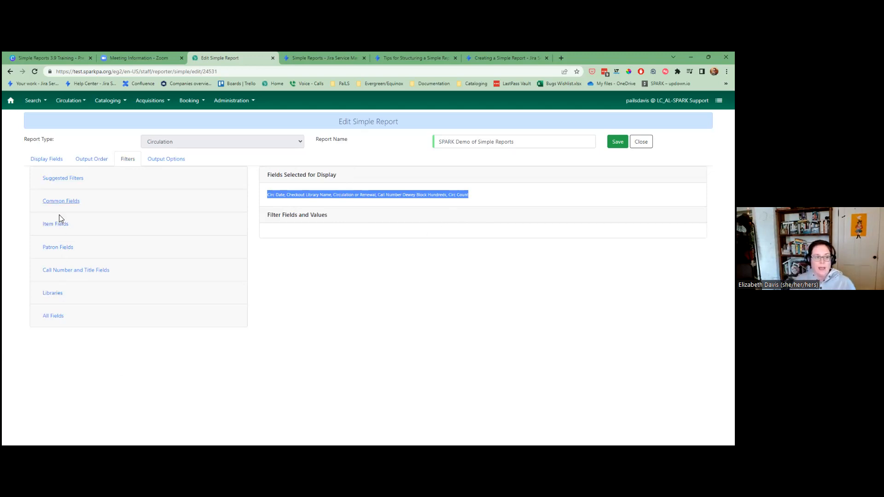
pyautogui.click(49, 180)
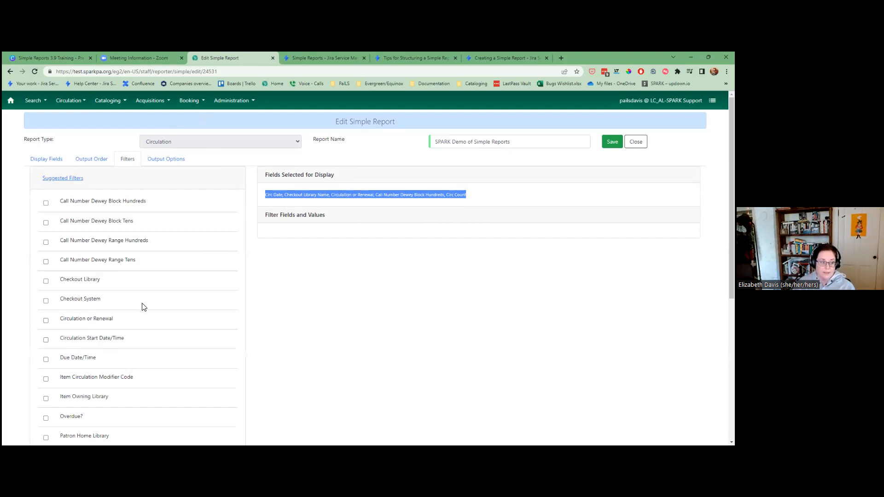
pyautogui.click(92, 285)
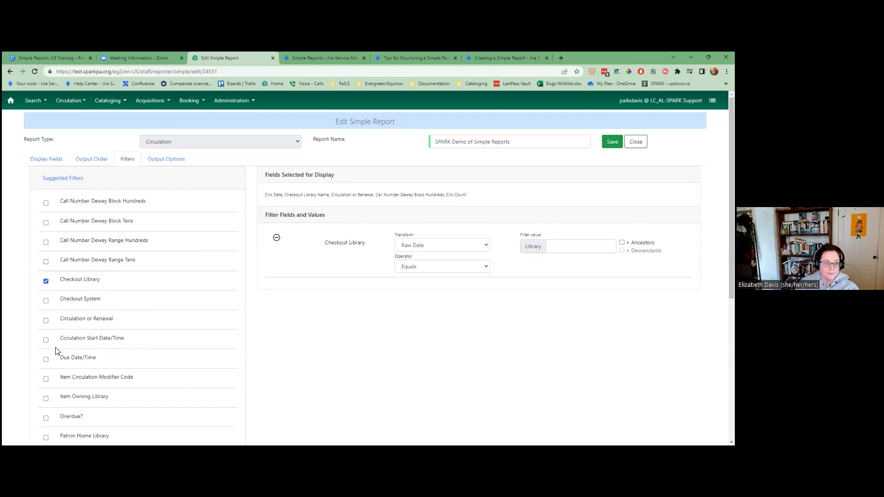
pyautogui.scroll(-1, 64, 358)
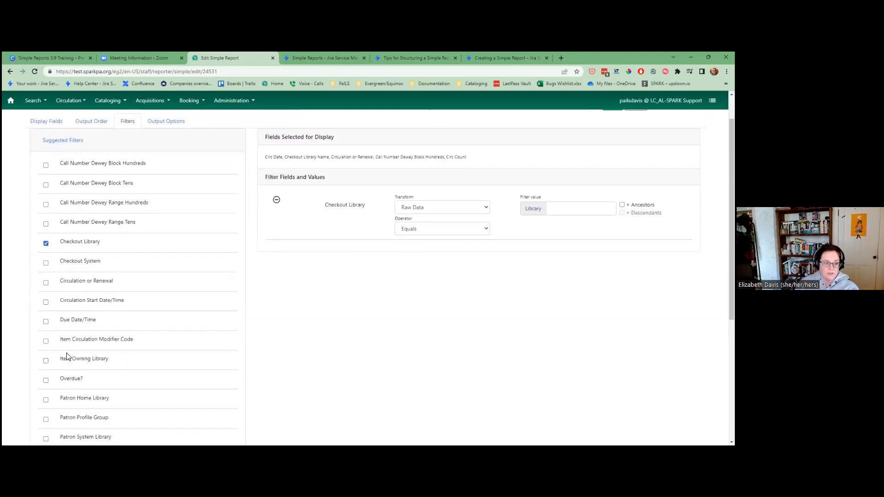
pyautogui.click(84, 304)
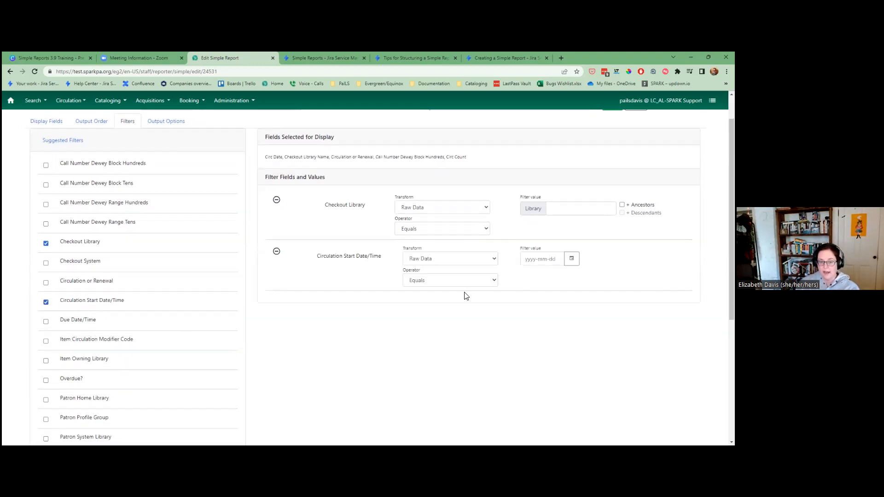
pyautogui.click(460, 258)
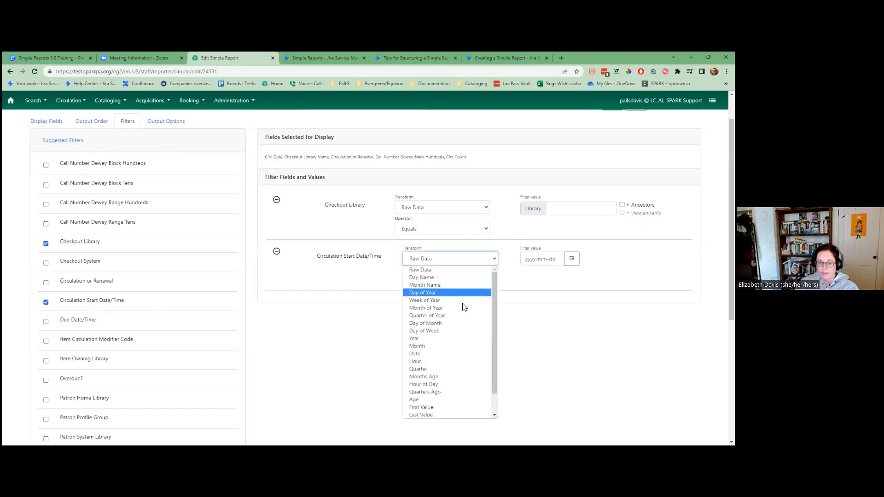
pyautogui.click(468, 353)
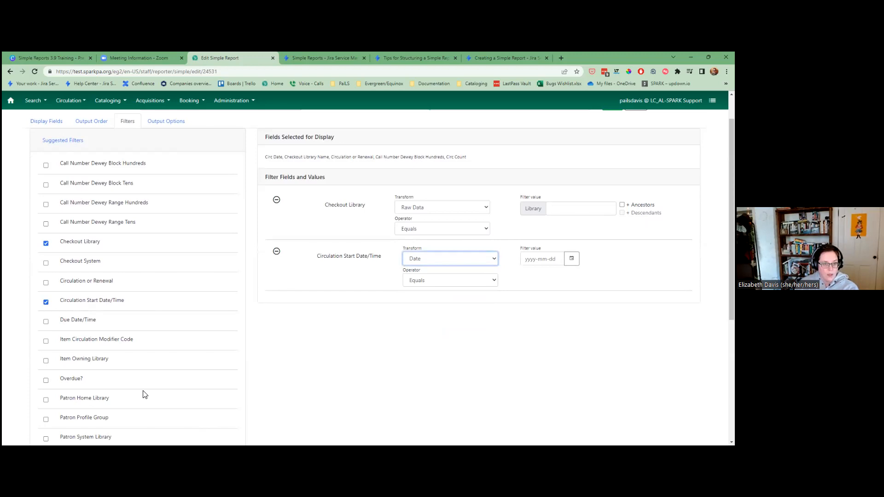
# Add Call Number Dewey Block Hundreds from the Suggested Filters to the filter fields
pyautogui.scroll(-1, 144, 394)
pyautogui.scroll(-2, 143, 393)
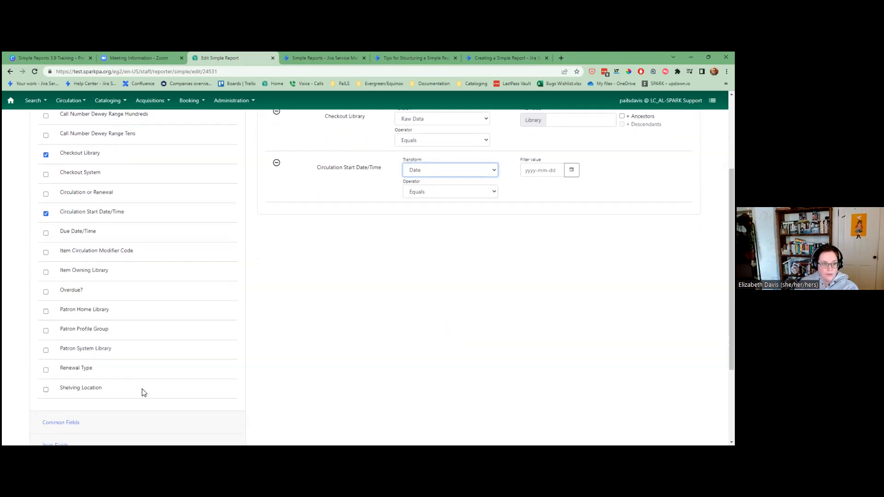
pyautogui.scroll(1, 144, 392)
pyautogui.scroll(2, 144, 392)
pyautogui.scroll(1, 144, 394)
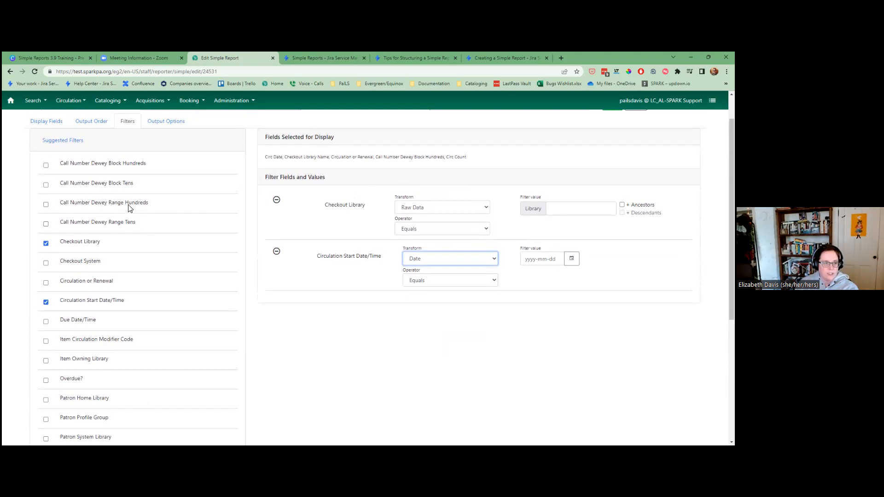
pyautogui.click(137, 166)
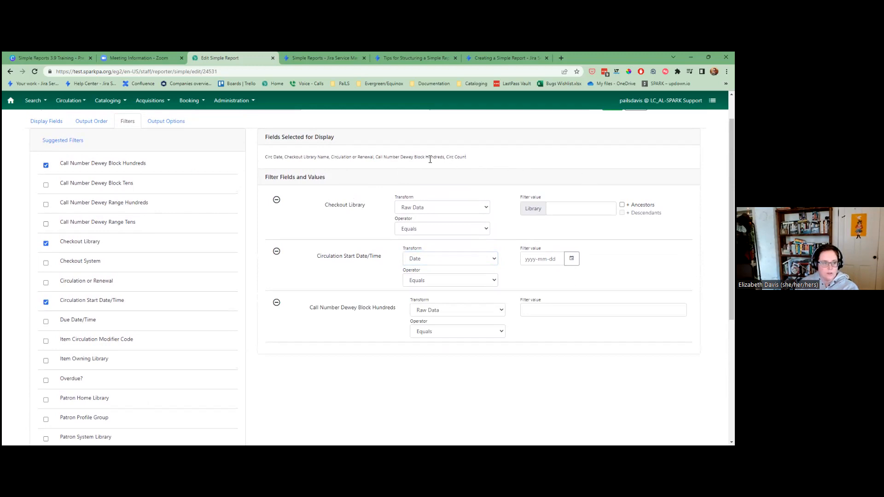
# Set the Checkout Library filter value to Albright Memorial Library (LC_AL)
pyautogui.click(583, 207)
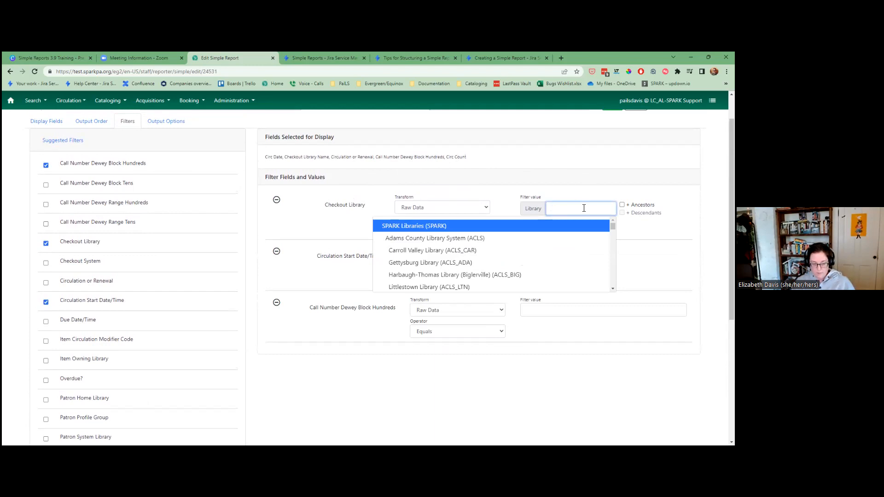
pyautogui.write('Lc')
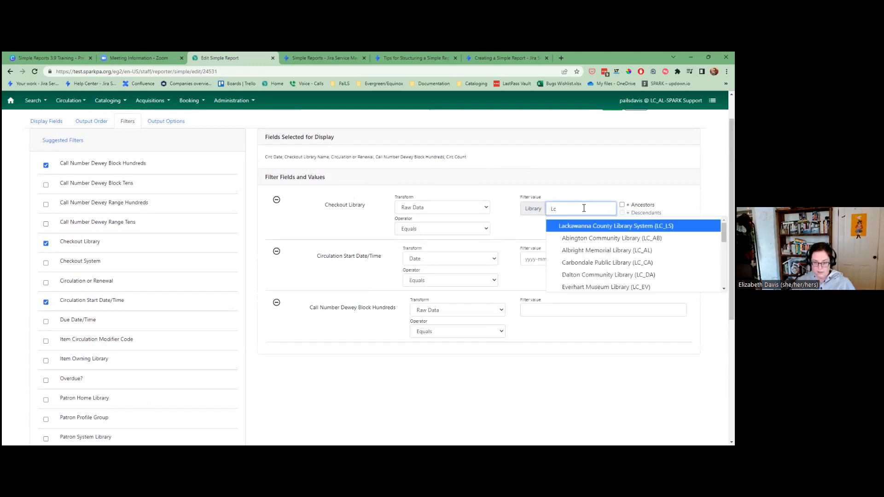
pyautogui.press('Down')
pyautogui.press('Down')
pyautogui.press('Return')
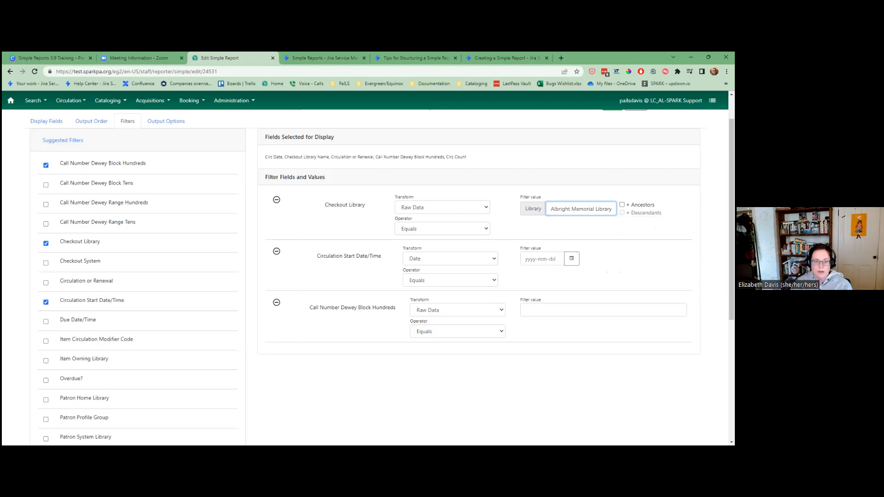
# Set the Circulation Start Date/Time filter value to 2019-10-27
pyautogui.click(556, 260)
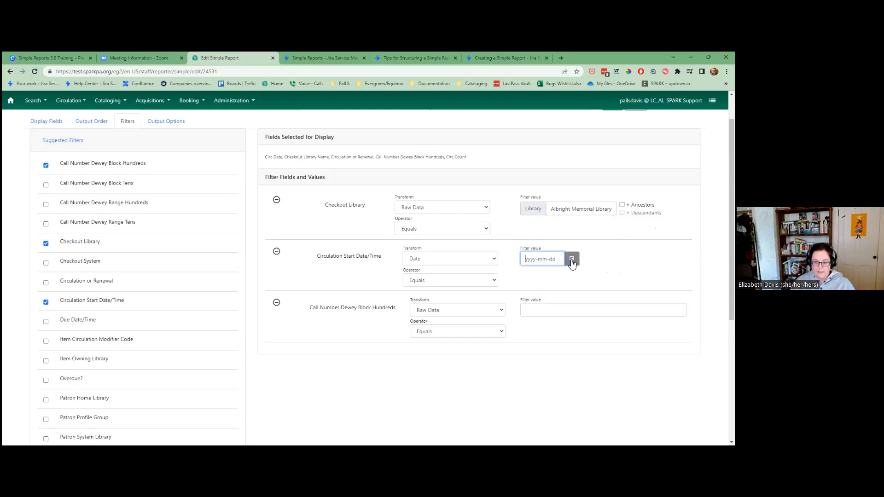
pyautogui.click(571, 261)
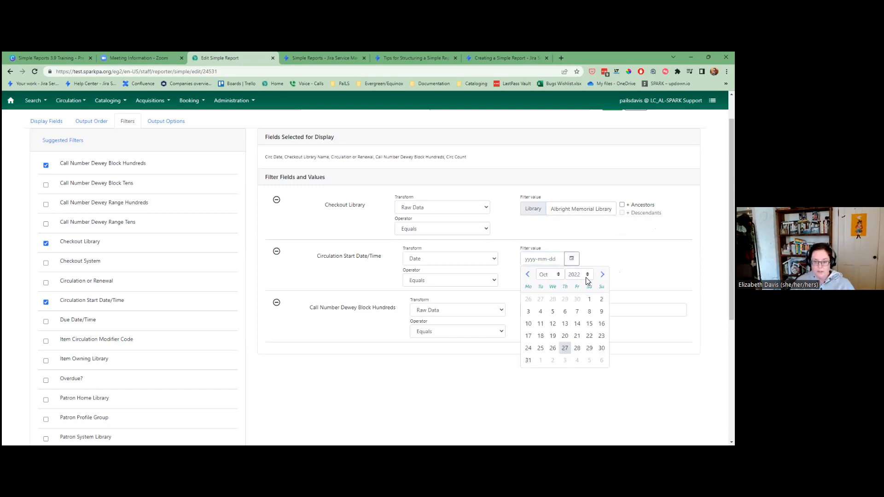
pyautogui.click(586, 275)
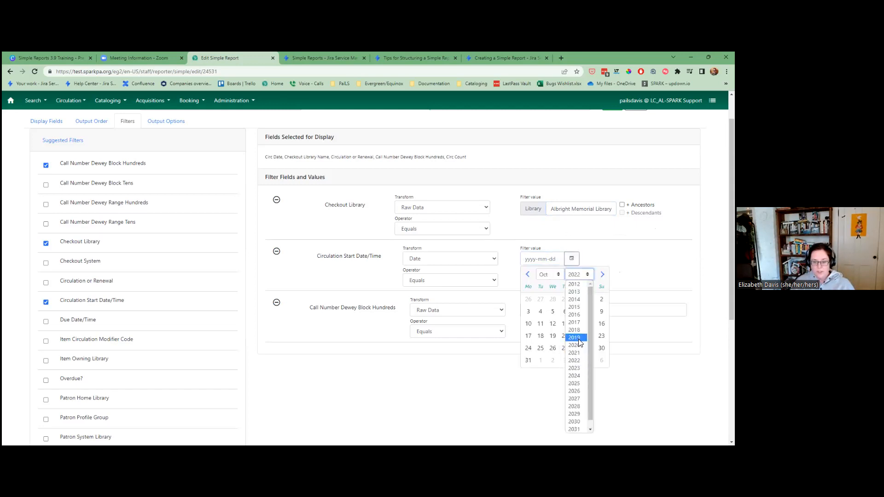
pyautogui.click(576, 337)
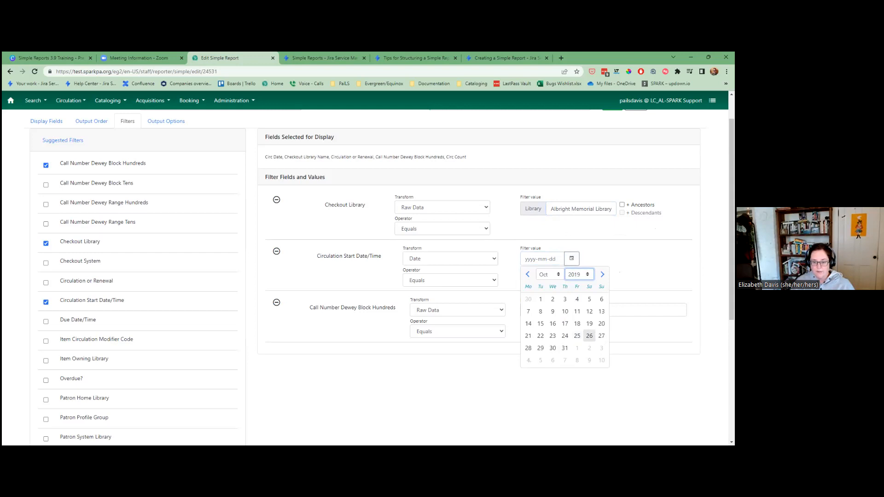
pyautogui.click(601, 336)
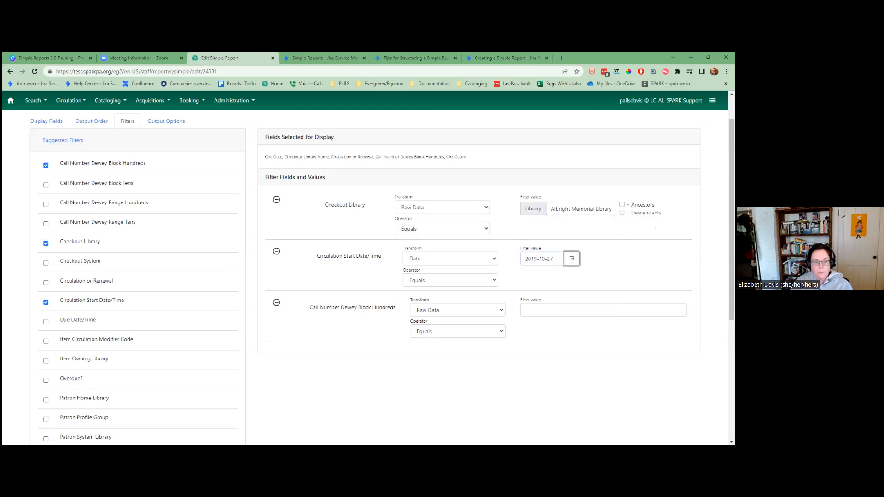
# Remove Call Number Dewey Block Hundreds from the filter fields without entering a value for it
pyautogui.click(561, 312)
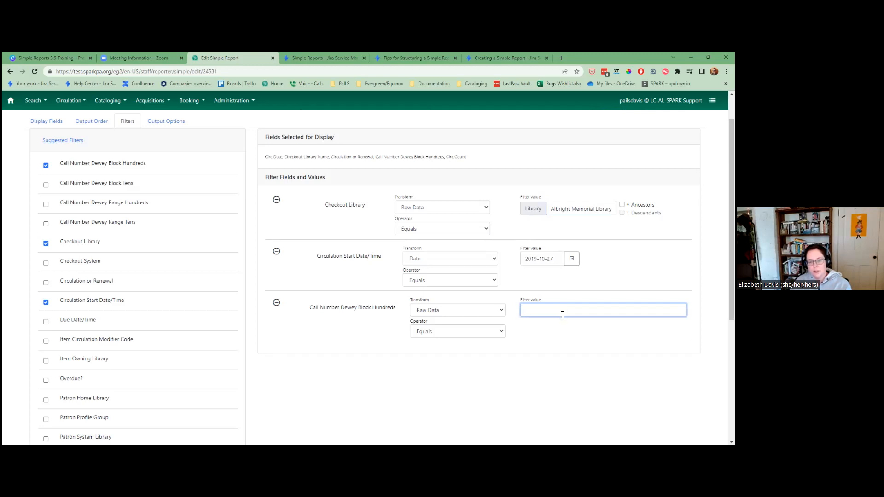
pyautogui.click(276, 302)
pyautogui.scroll(2, 370, 408)
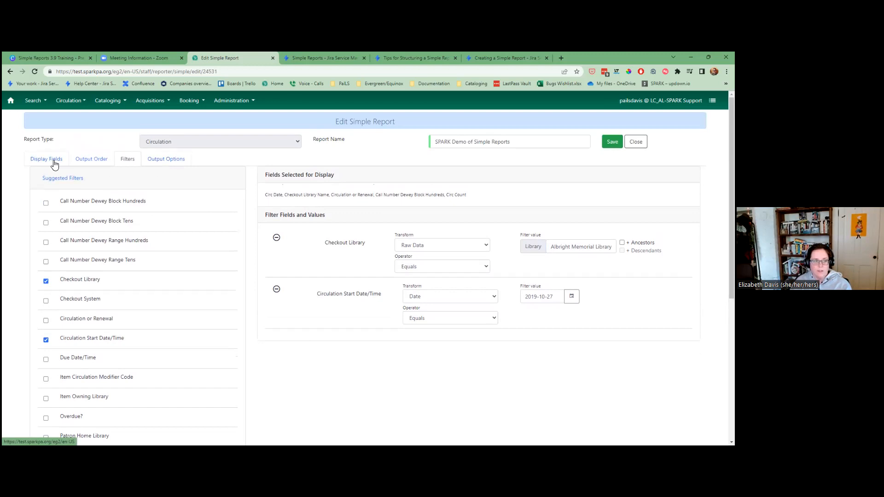
# Turn on the Recurring Report option to show its interval settings, and turn it off again
pyautogui.click(158, 160)
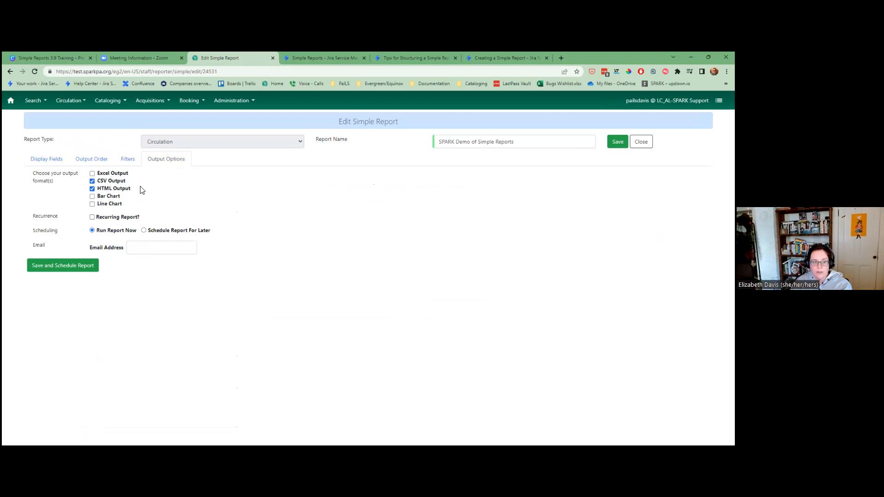
pyautogui.click(121, 220)
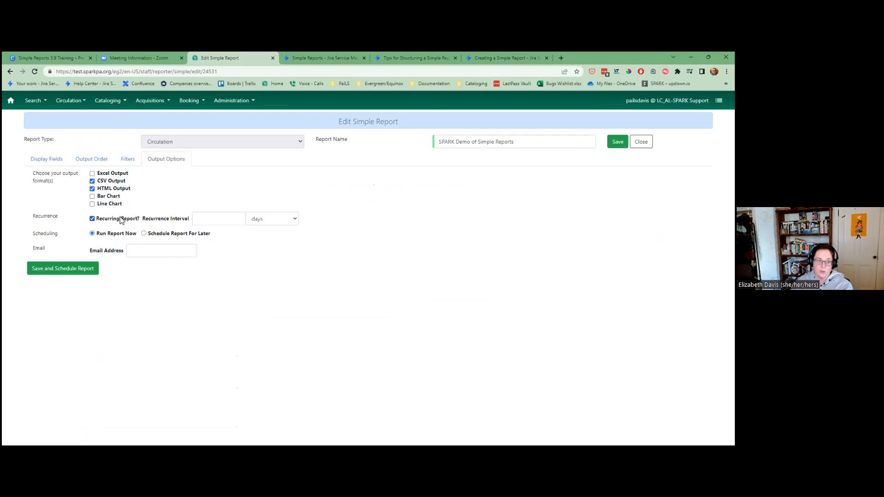
pyautogui.click(121, 220)
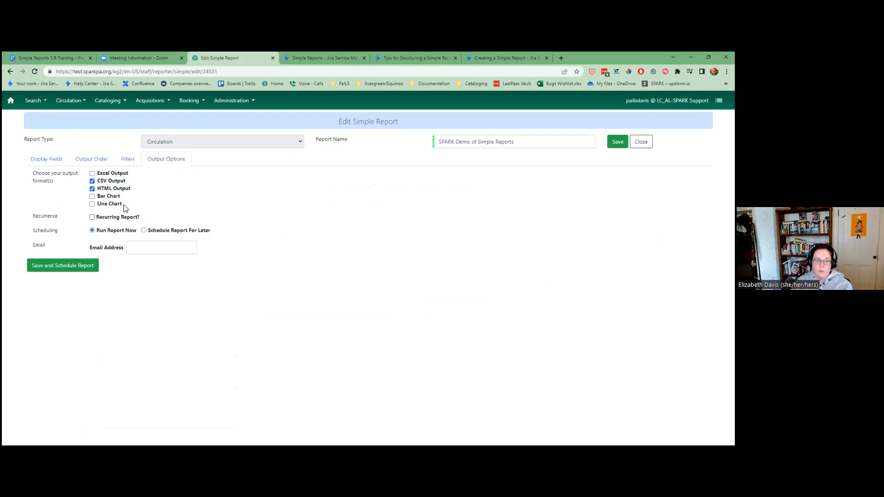
# Recheck the filter values and the output options, and save the report
pyautogui.click(128, 160)
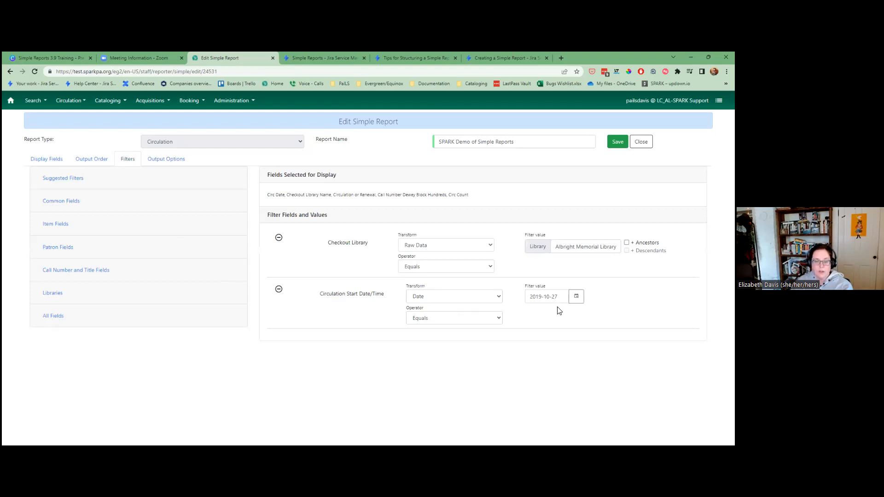
pyautogui.click(161, 164)
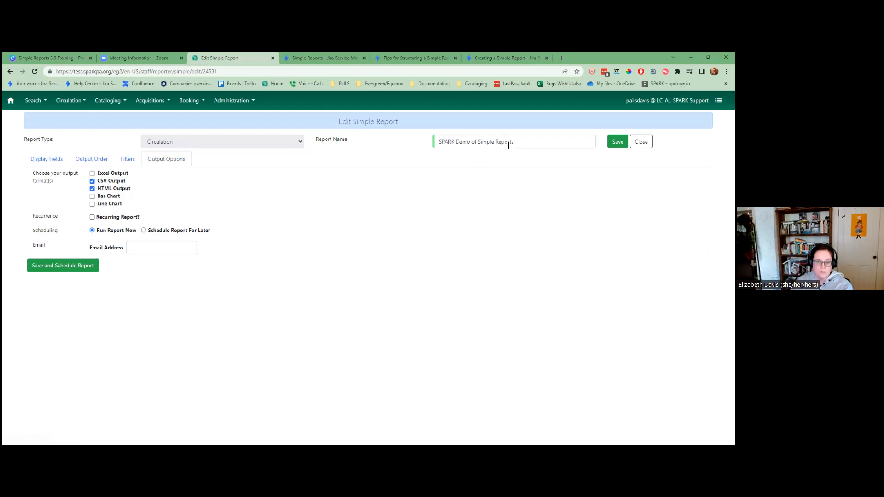
pyautogui.click(617, 142)
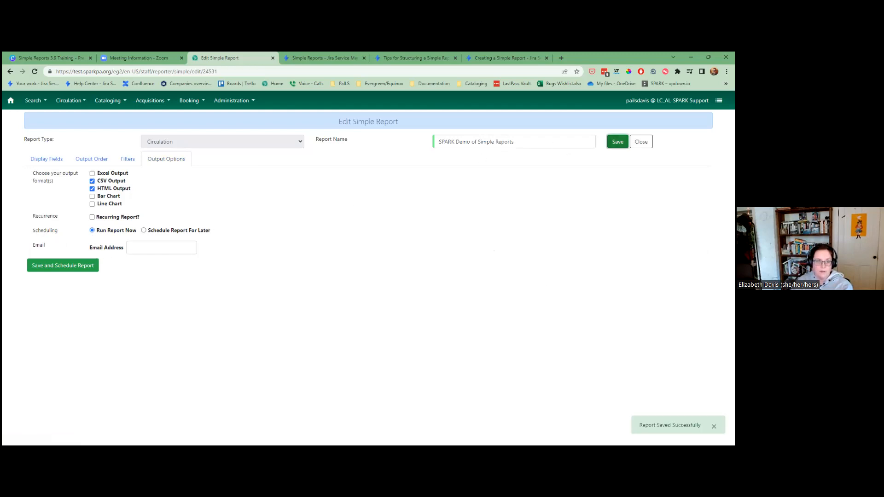
# Save and schedule the SPARK Demo of Simple Reports report to run now, and check its entry in the report list
pyautogui.click(64, 267)
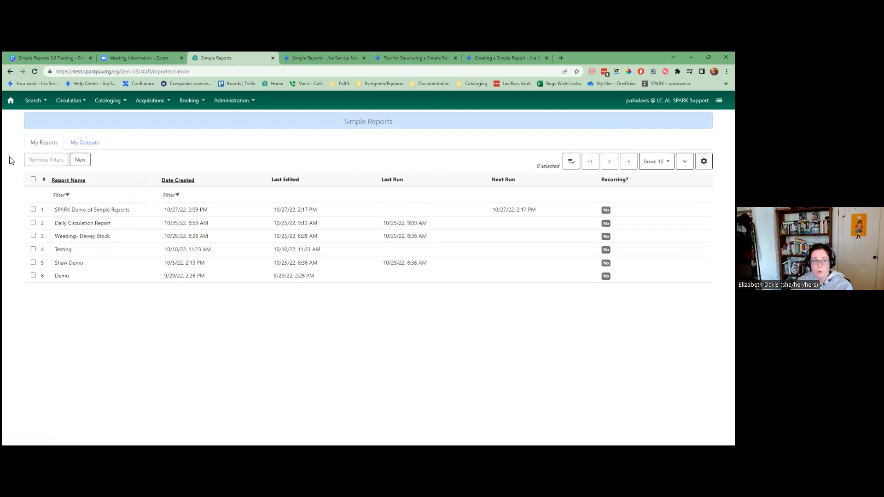
pyautogui.moveTo(58, 213); pyautogui.dragTo(335, 214)
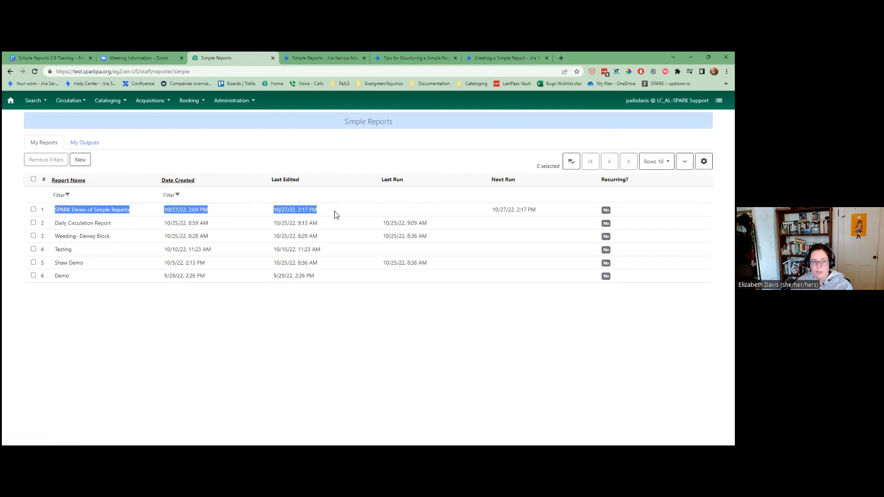
pyautogui.click(283, 164)
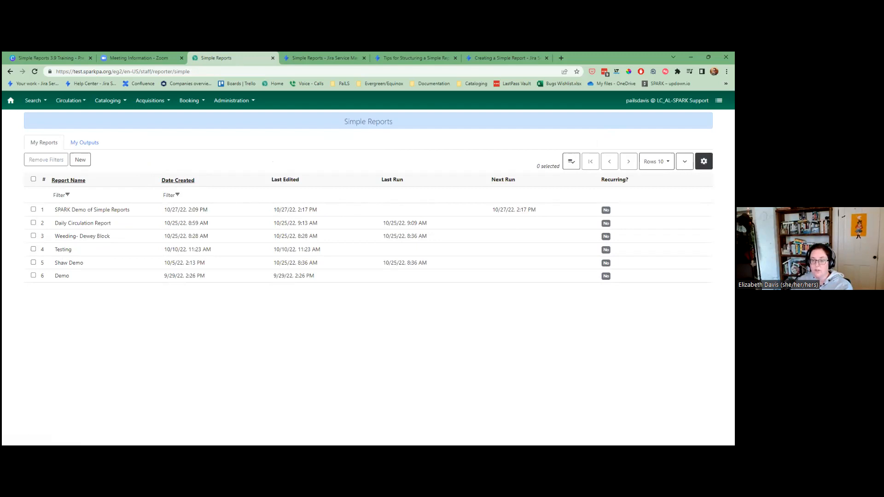
# Look through the column and grid options available for the report list
pyautogui.click(704, 161)
pyautogui.moveTo(709, 203); pyautogui.dragTo(709, 236)
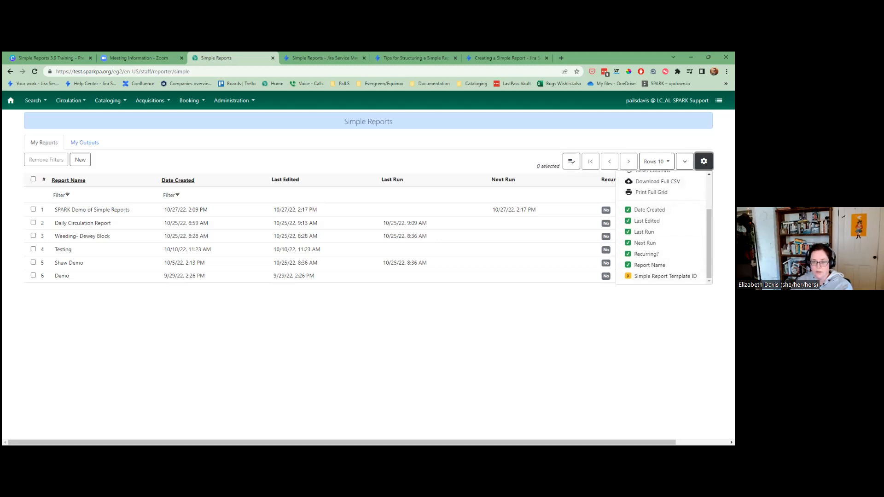
pyautogui.click(703, 161)
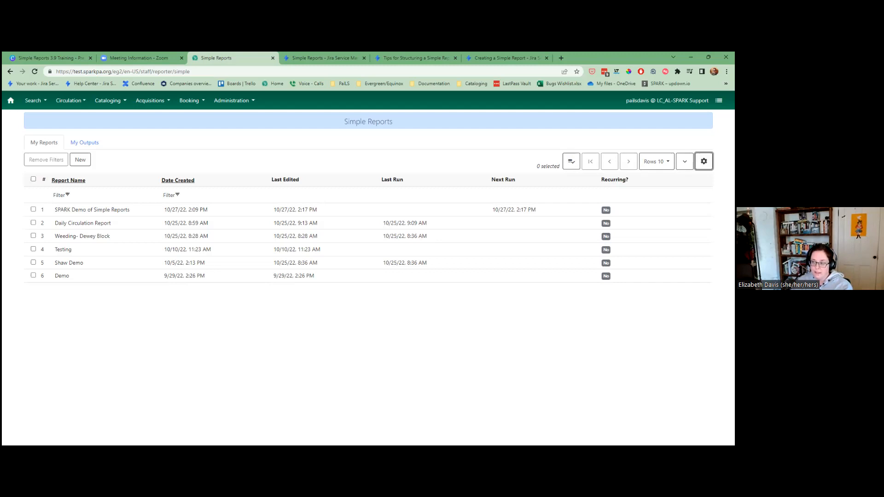
# Check the output status of SPARK Demo of Simple Reports among the finished report outputs
pyautogui.click(90, 144)
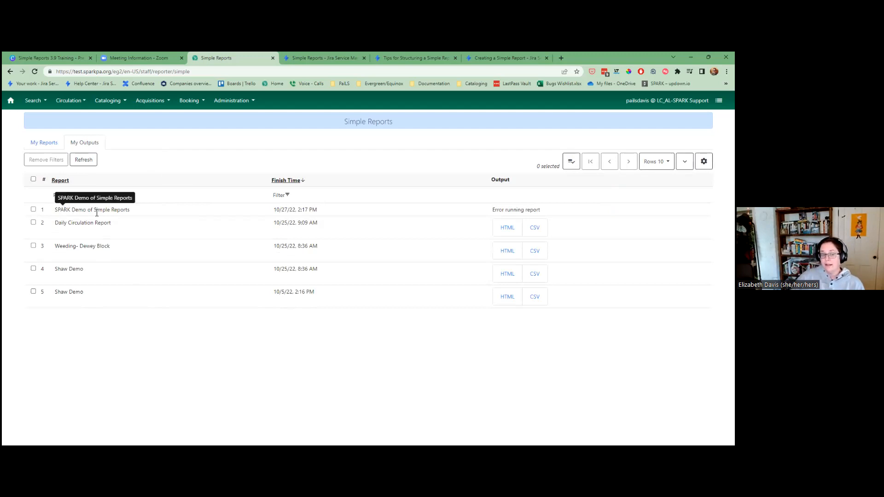
pyautogui.click(518, 210)
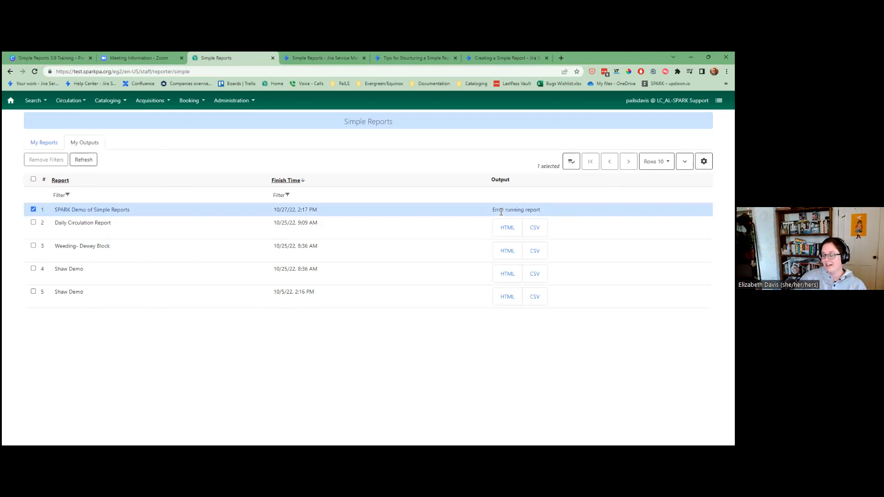
# Reopen SPARK Demo of Simple Reports for editing and remove Call Number Dewey Block and Circulation or Renewal from its display fields
pyautogui.click(50, 144)
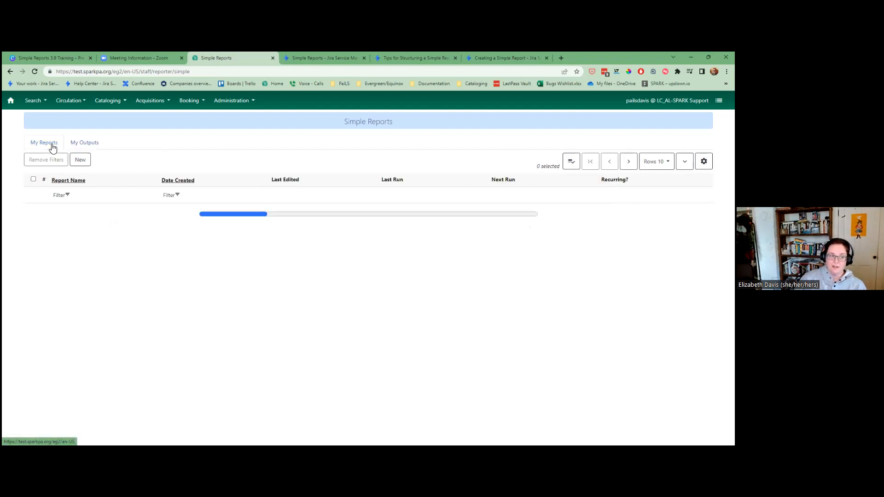
pyautogui.click(92, 209)
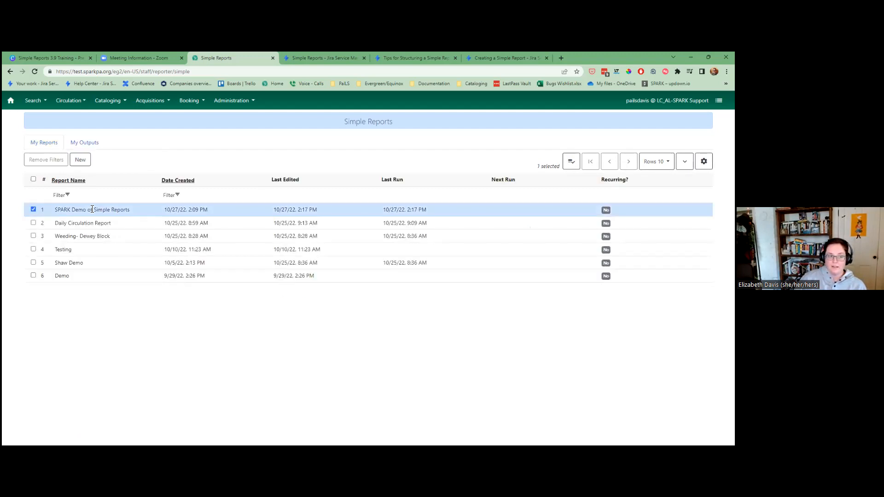
pyautogui.rightClick(70, 214)
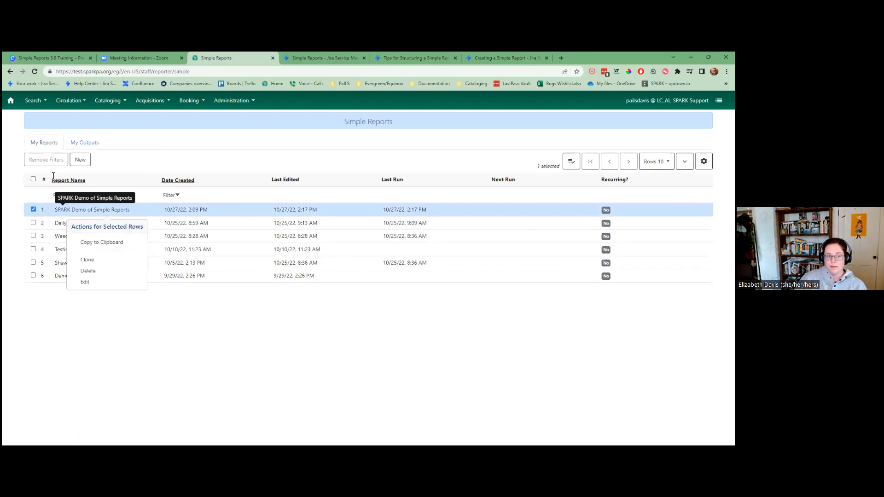
pyautogui.click(85, 282)
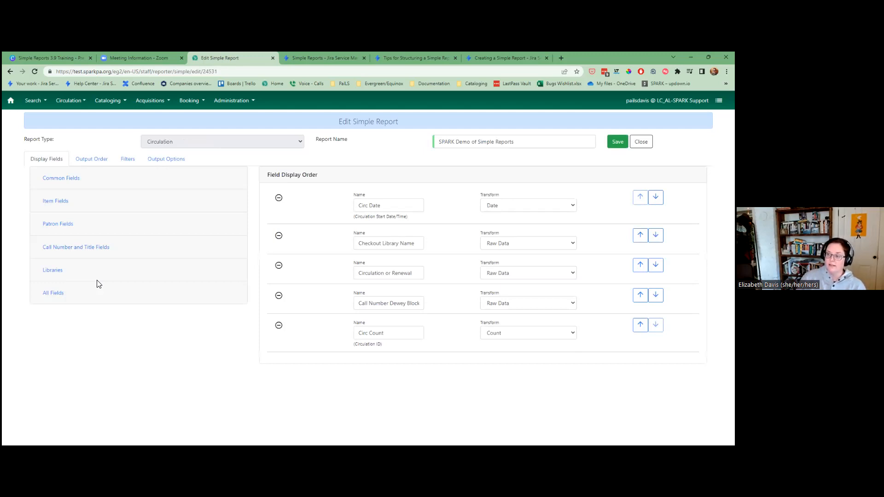
pyautogui.click(278, 295)
pyautogui.click(279, 266)
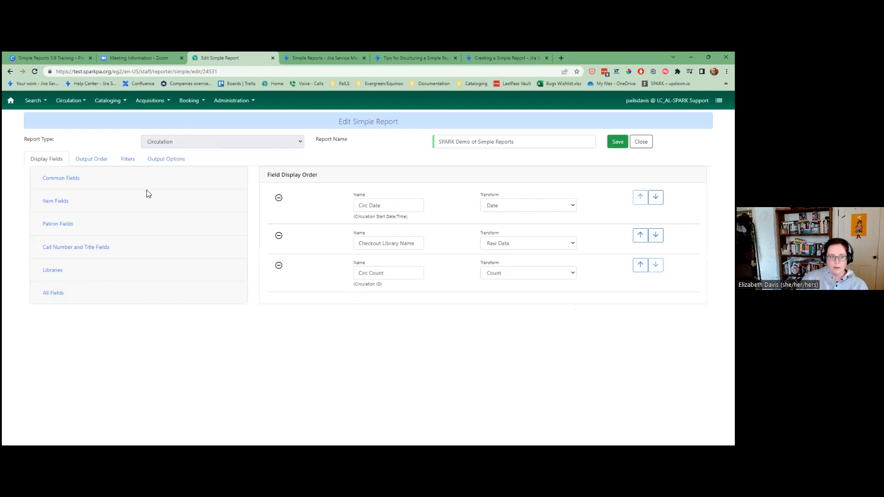
# Recheck the report's output order, filters and output options, and save and schedule it again
pyautogui.click(91, 162)
pyautogui.click(122, 163)
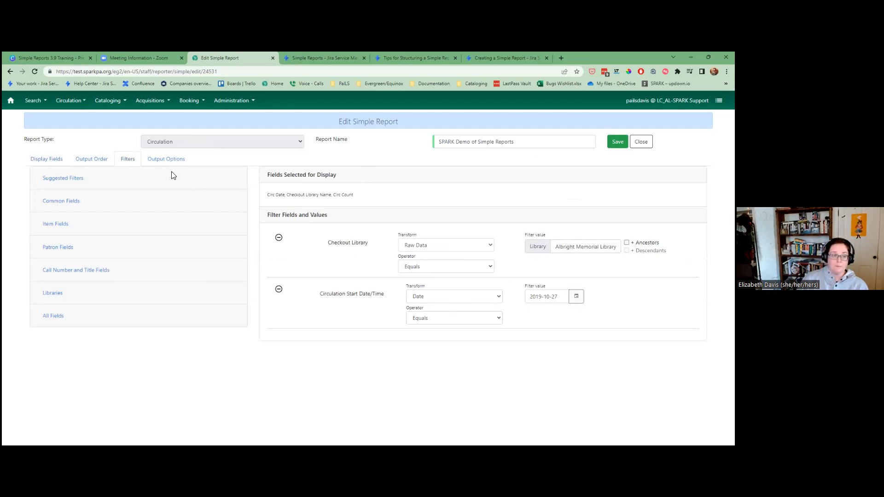
pyautogui.click(165, 162)
pyautogui.click(69, 266)
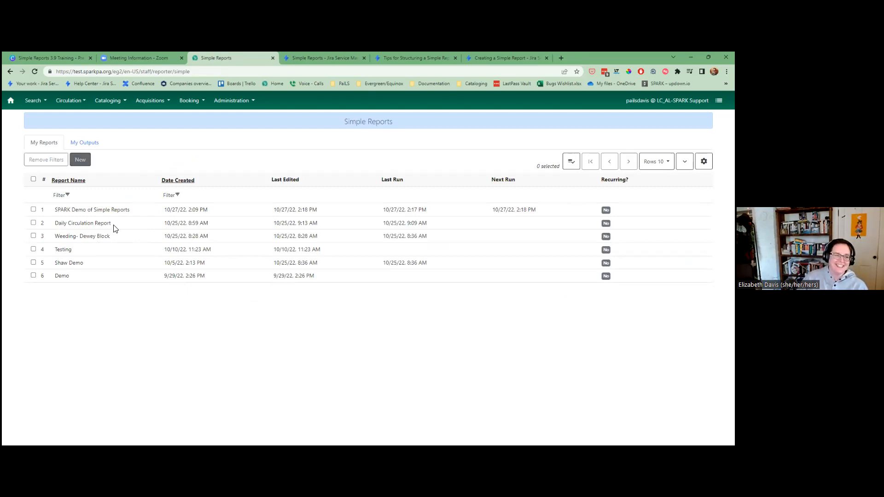
# Check the report's last and next run times, reload the page, and refresh the list of report outputs
pyautogui.moveTo(383, 209); pyautogui.dragTo(555, 213)
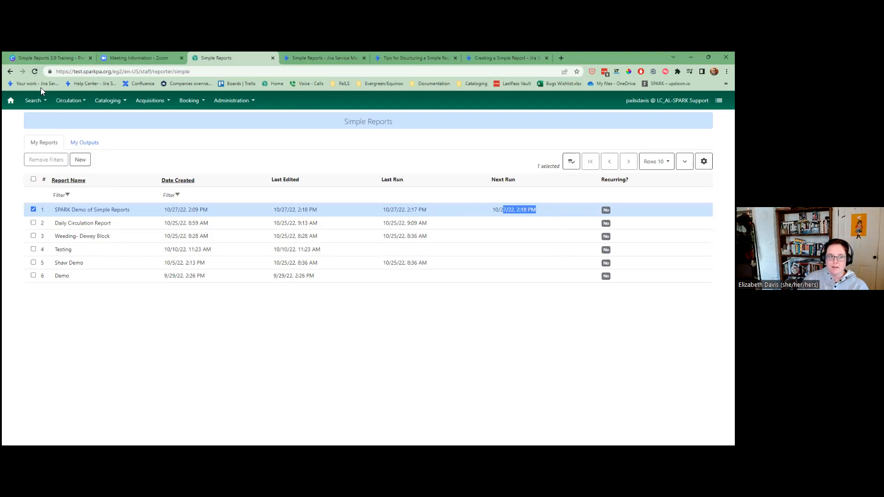
pyautogui.click(35, 72)
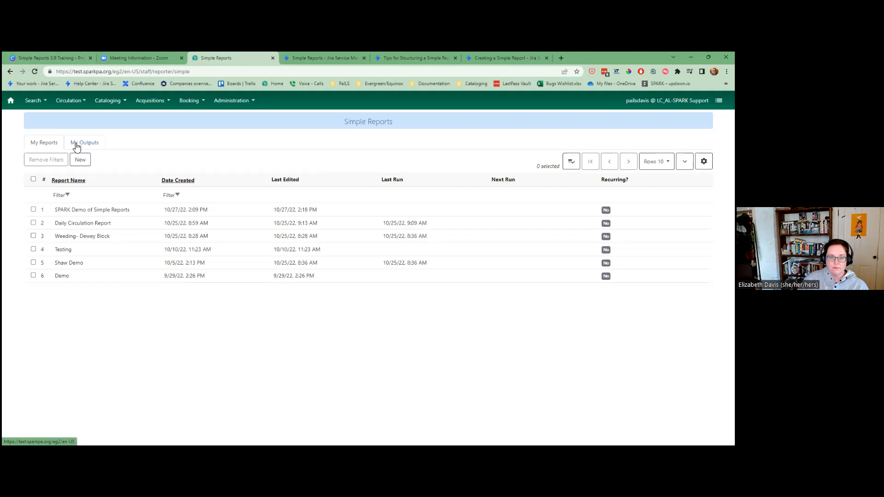
pyautogui.click(76, 146)
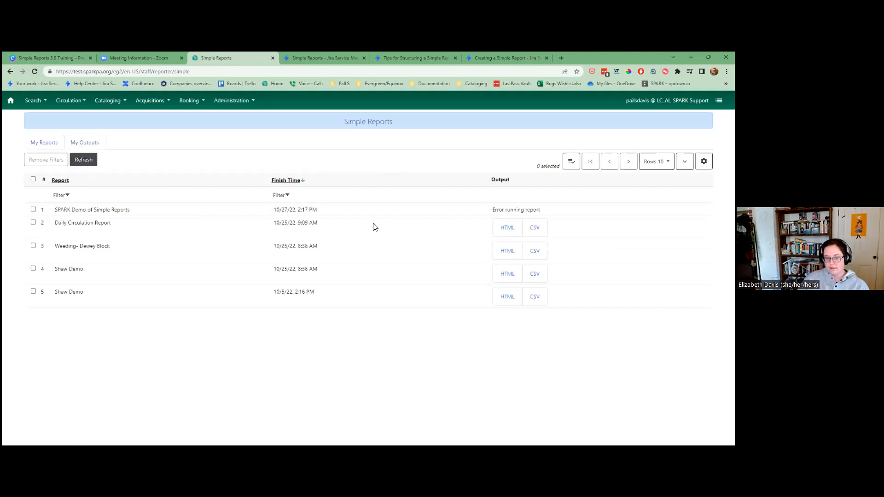
pyautogui.click(91, 167)
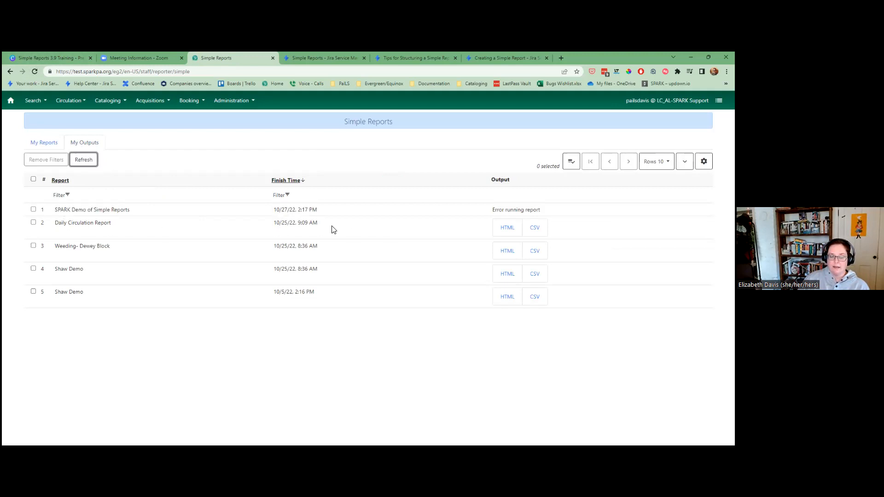
# View the HTML output of the Daily Circulation Report and return to the outputs list
pyautogui.click(508, 228)
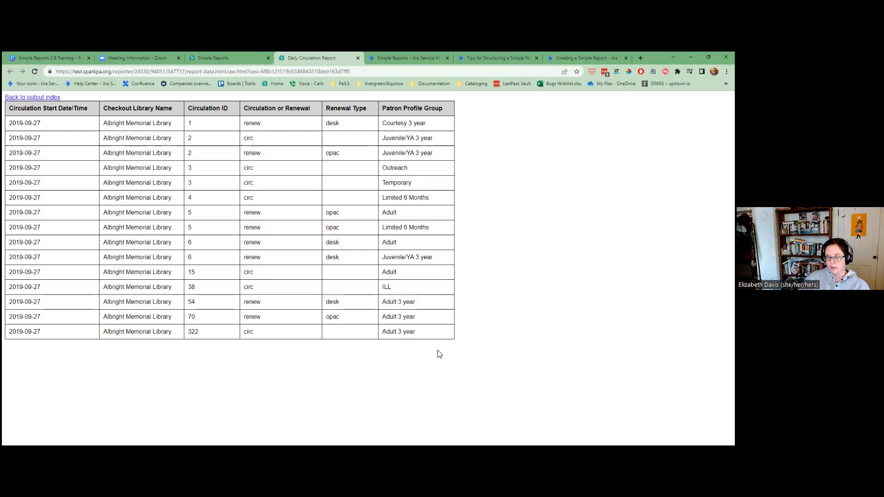
pyautogui.click(210, 68)
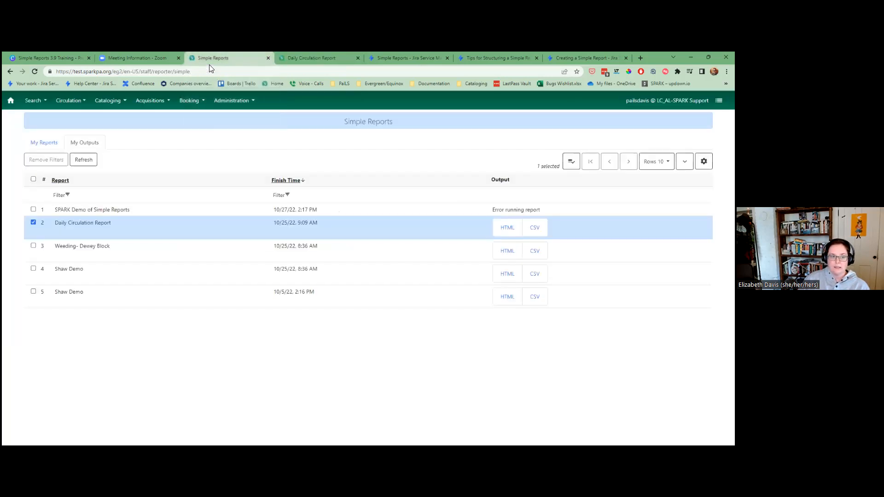
# Refresh the outputs and view the HTML result of the newest SPARK Demo of Simple Reports run
pyautogui.click(92, 163)
pyautogui.moveTo(57, 209); pyautogui.dragTo(557, 215)
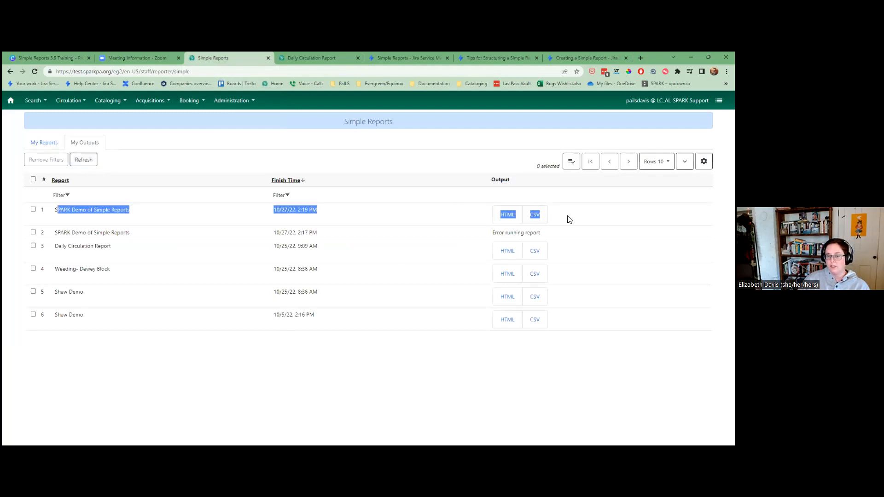
pyautogui.click(568, 217)
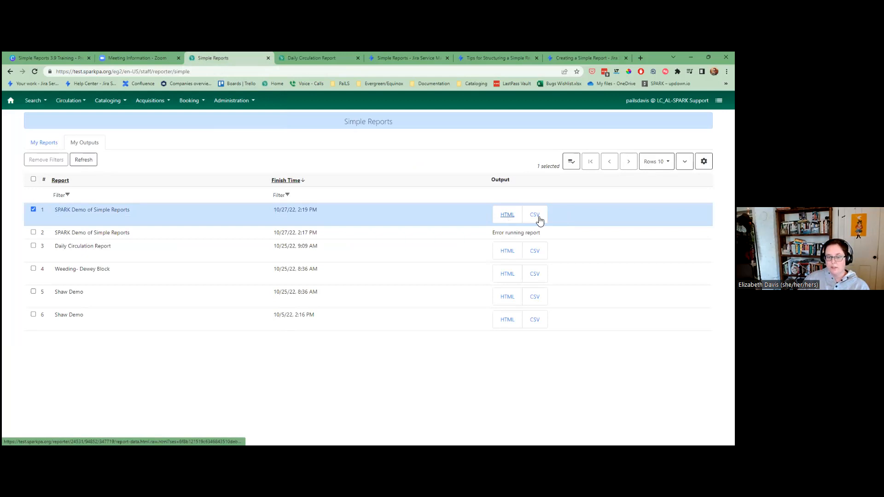
pyautogui.click(507, 215)
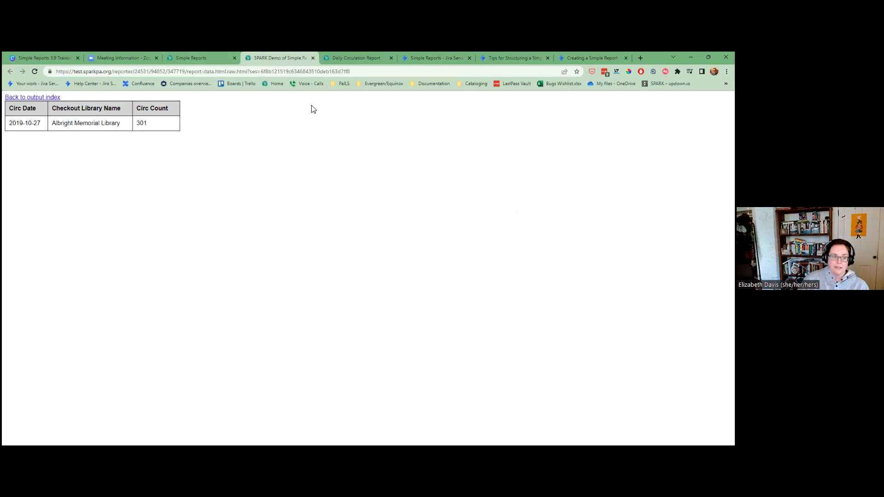
pyautogui.hotkey('ctrl', 'shift', 'Tab')
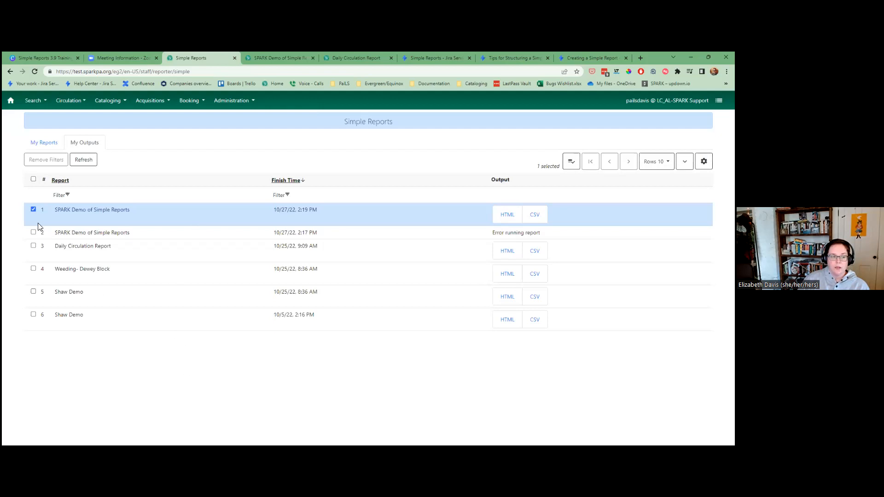
pyautogui.click(33, 210)
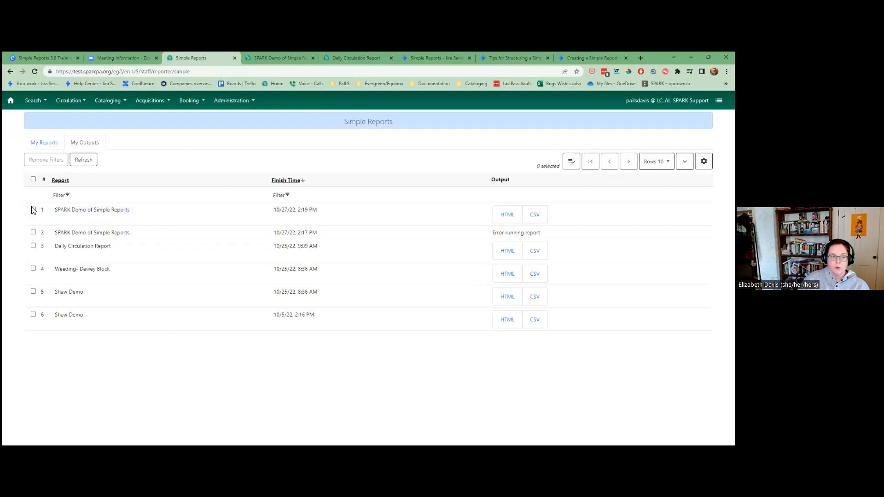
# From the saved reports list, start a new simple report to view the available report types, and go back without creating it
pyautogui.click(43, 143)
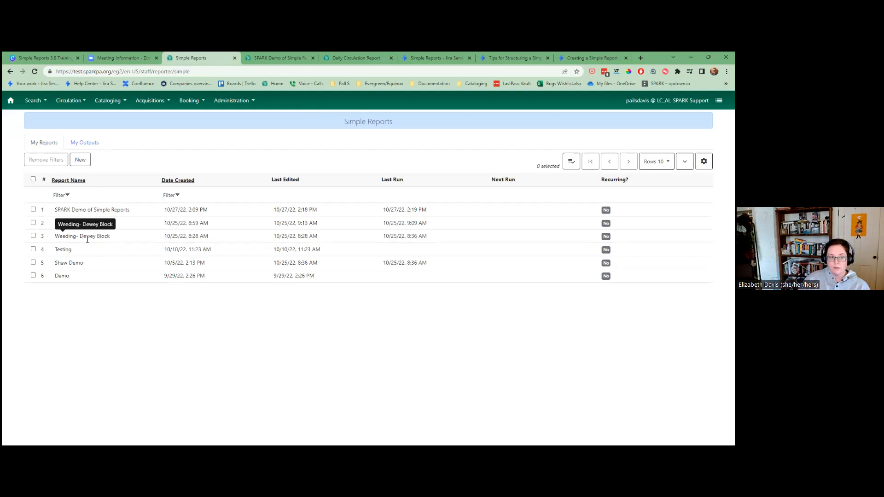
pyautogui.click(87, 240)
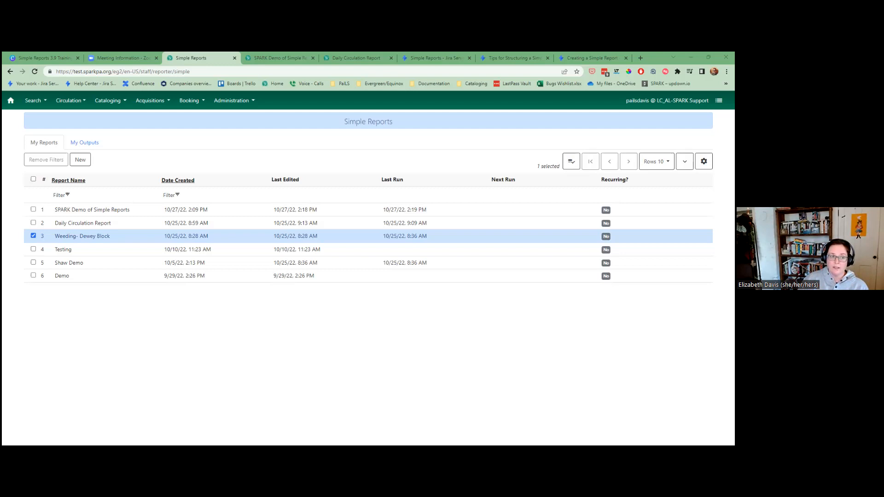
pyautogui.click(80, 160)
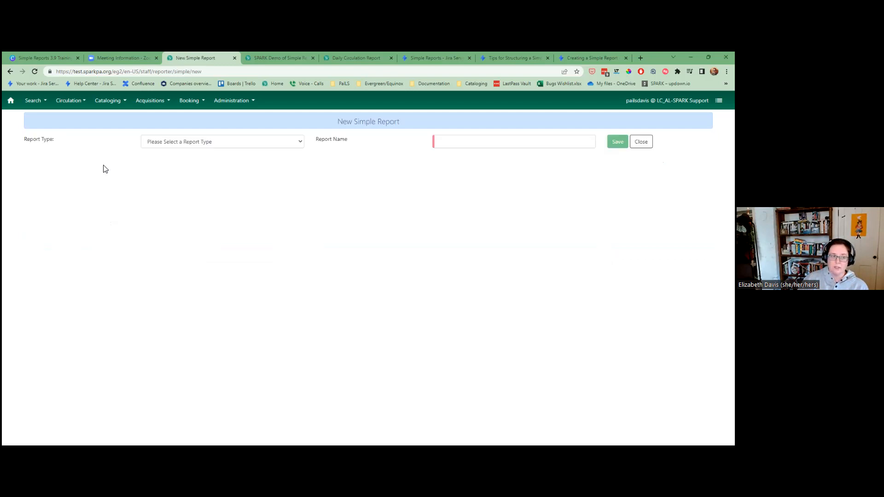
pyautogui.click(179, 143)
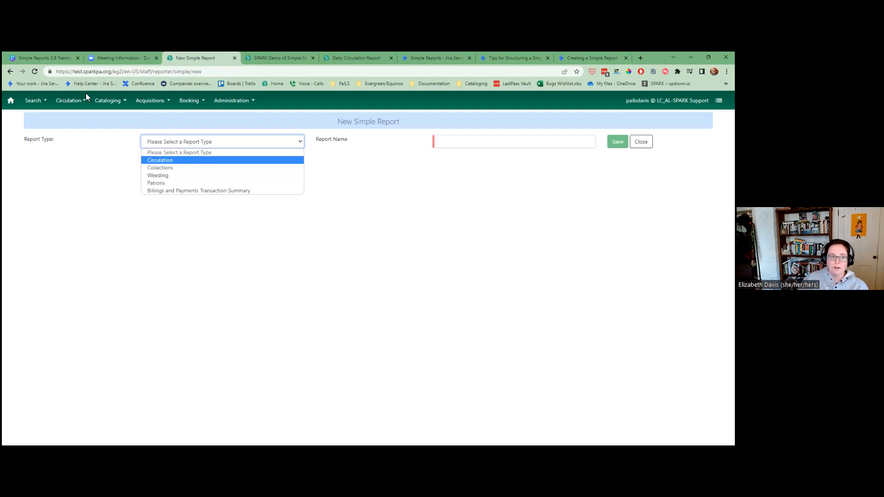
pyautogui.click(9, 72)
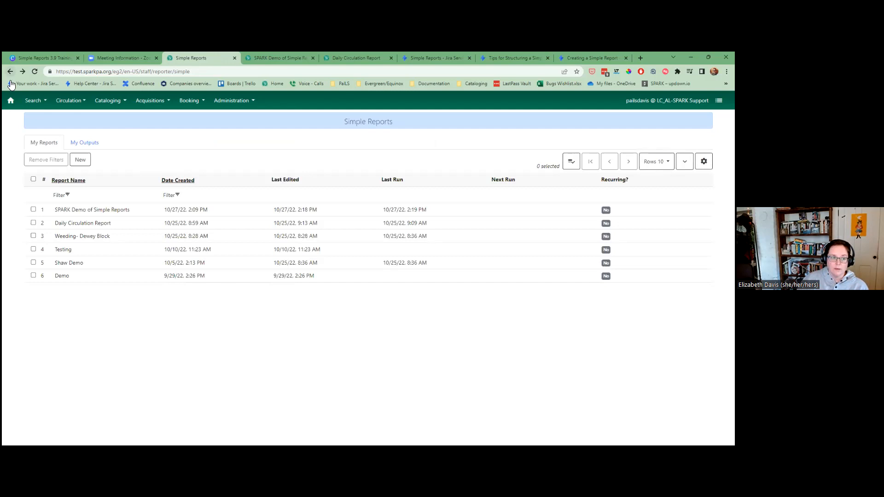
# Clone the Weeding- Dewey Block report under the name "Weeding- Dewey Block (Clone)"
pyautogui.click(72, 239)
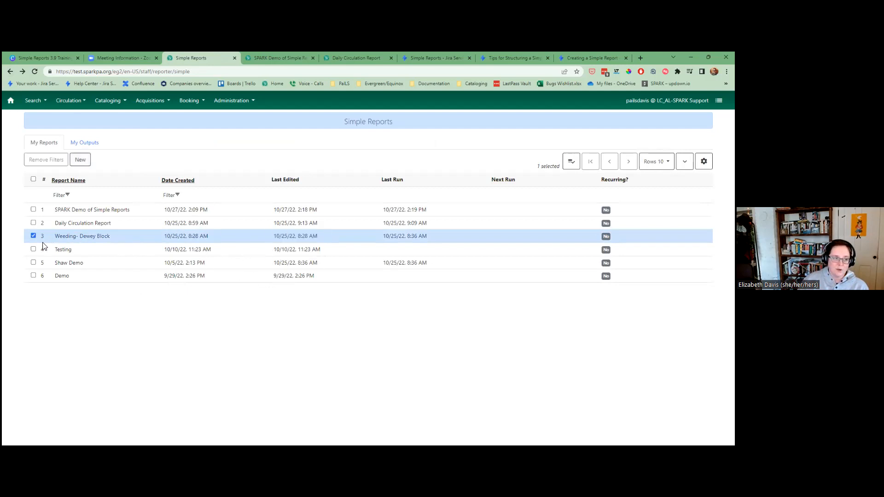
pyautogui.rightClick(82, 240)
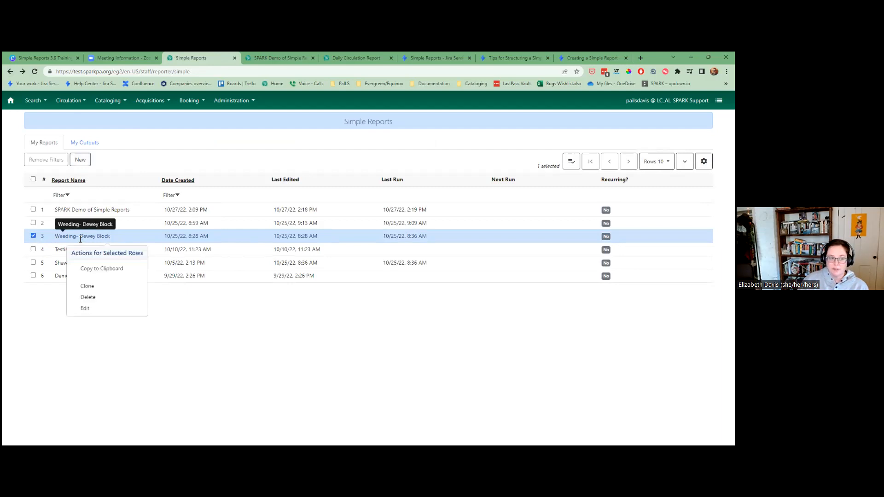
pyautogui.click(92, 288)
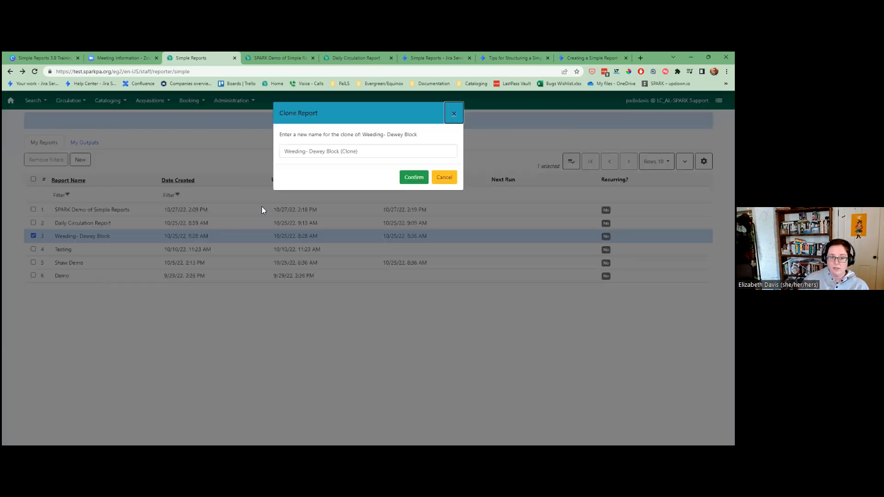
pyautogui.click(371, 153)
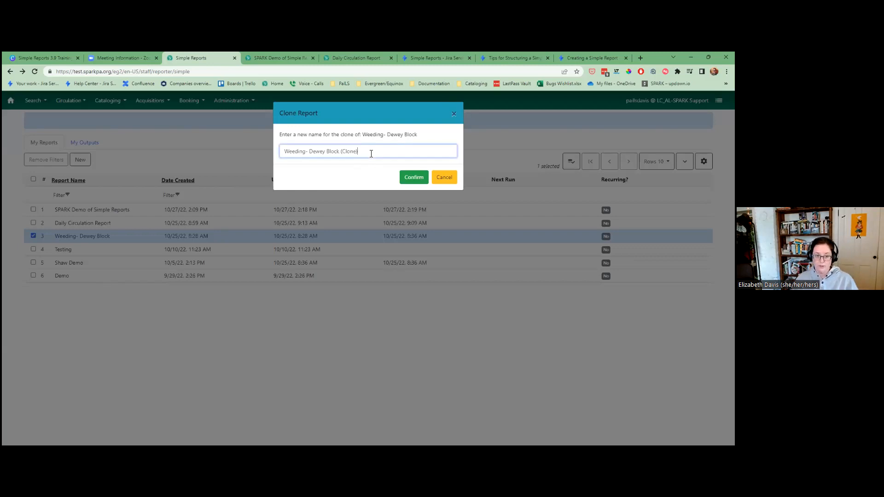
pyautogui.click(412, 178)
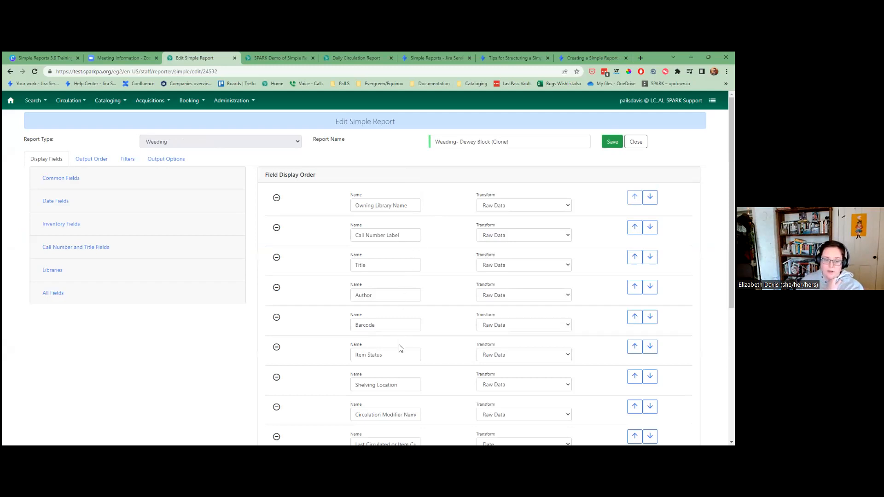
# Examine the cloned weeding report's field display order and the fields selected under Common Fields
pyautogui.scroll(-1, 400, 353)
pyautogui.scroll(-1, 401, 353)
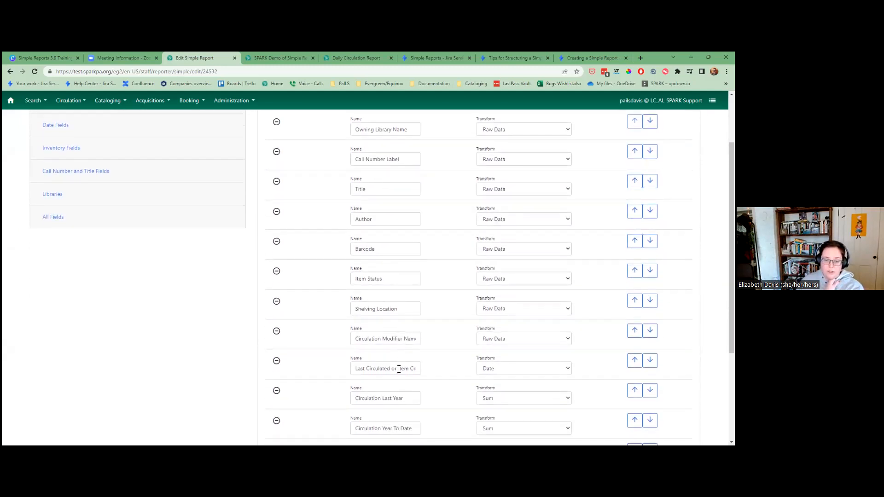
pyautogui.scroll(-2, 398, 374)
pyautogui.scroll(3, 368, 349)
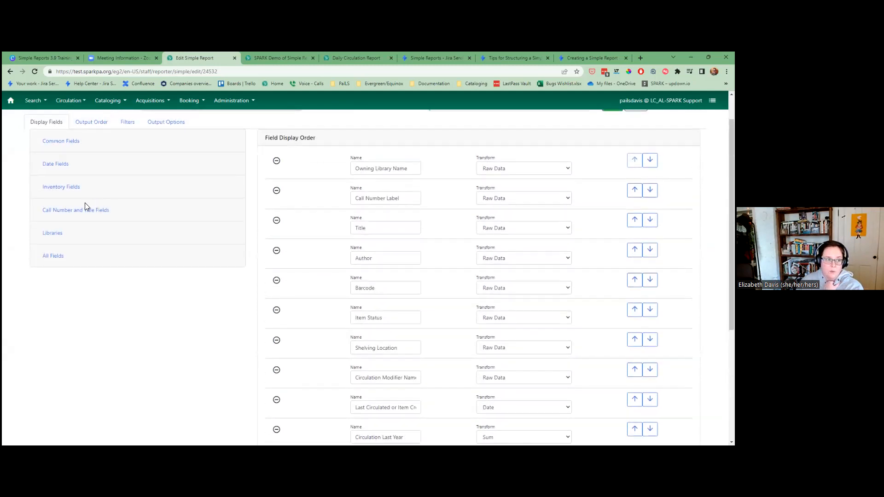
pyautogui.click(44, 144)
pyautogui.scroll(-8, 93, 260)
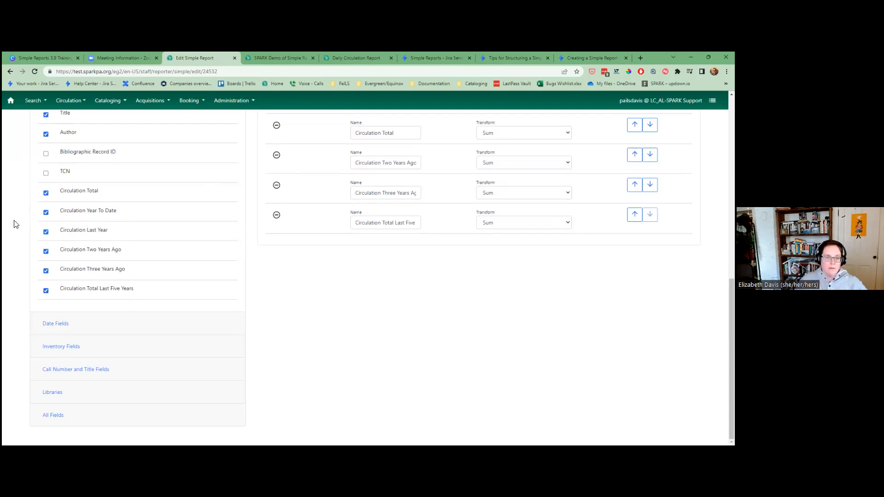
pyautogui.scroll(1, 514, 235)
pyautogui.scroll(1, 514, 233)
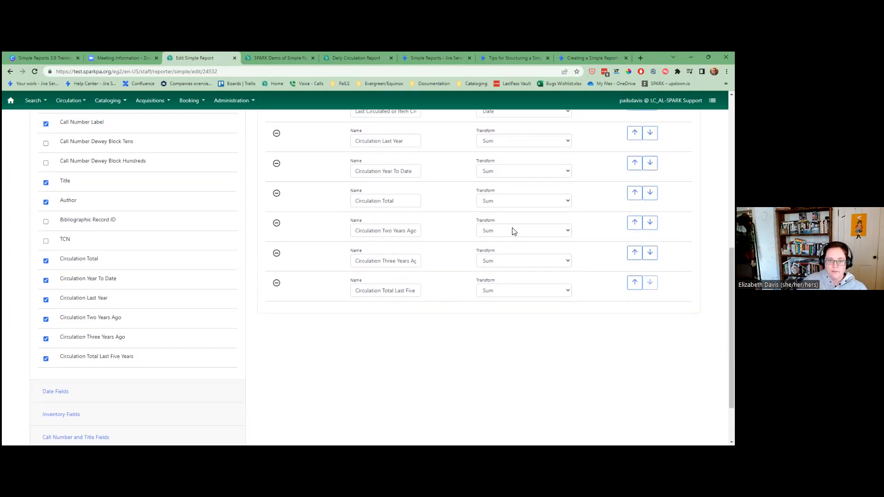
pyautogui.scroll(-2, 377, 280)
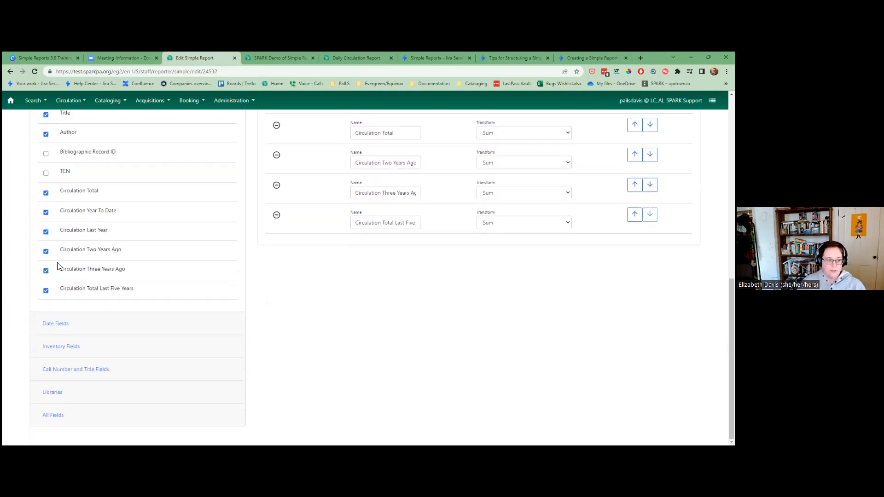
# Review the report's Call Number and Title Fields, and its field display and sort order
pyautogui.click(62, 370)
pyautogui.scroll(5, 335, 274)
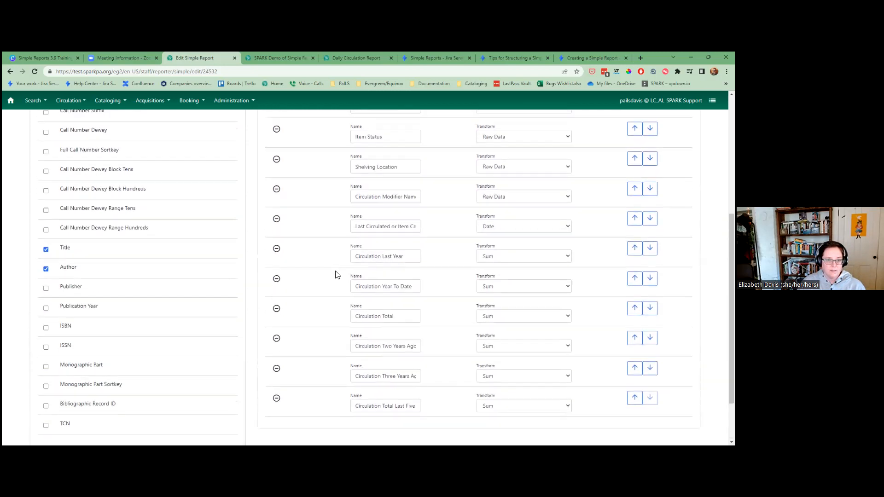
pyautogui.scroll(1, 335, 275)
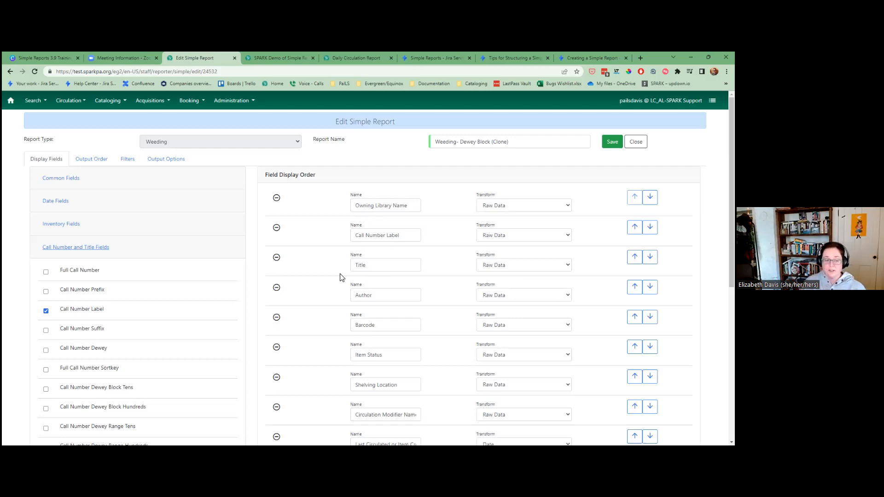
pyautogui.scroll(-1, 342, 276)
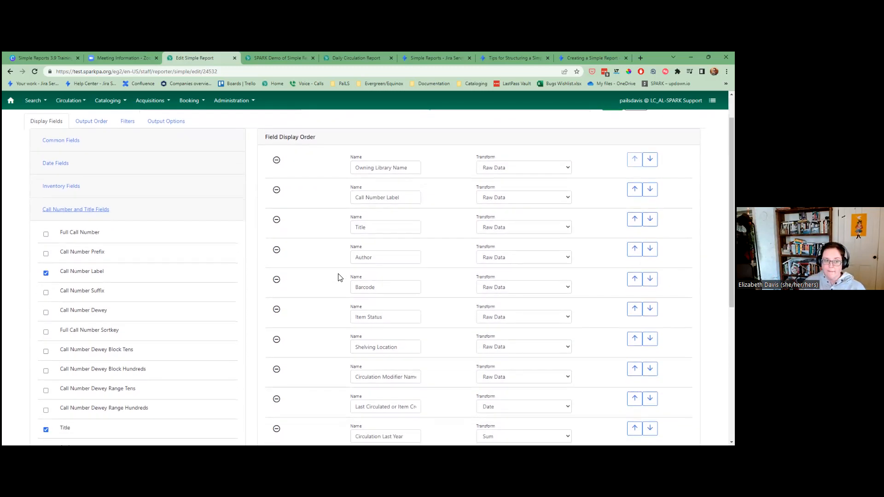
pyautogui.scroll(-4, 337, 276)
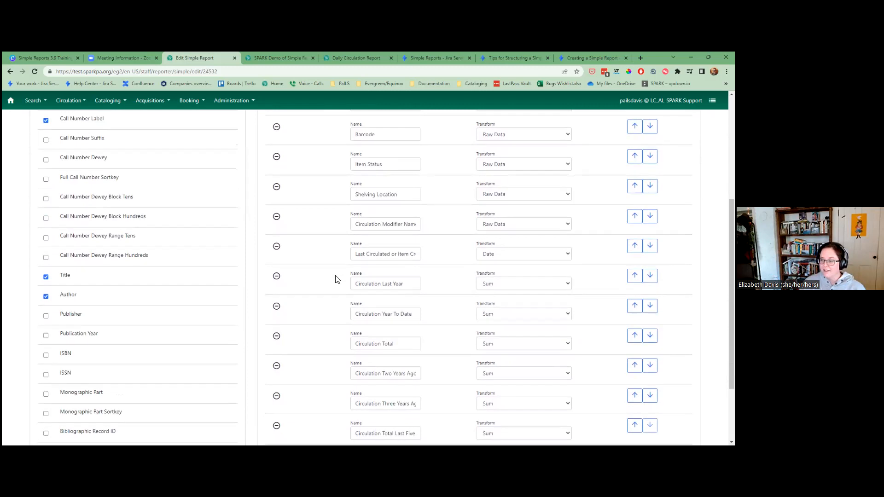
pyautogui.scroll(-3, 335, 280)
pyautogui.scroll(8, 320, 287)
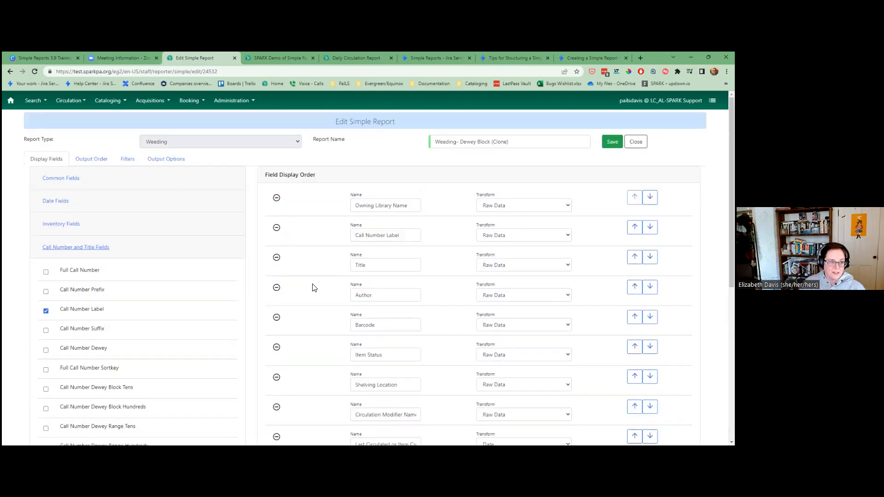
pyautogui.click(91, 158)
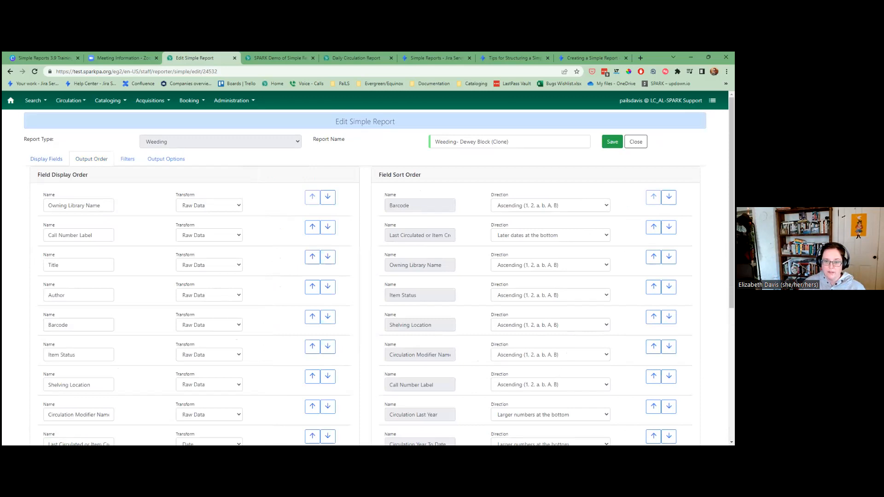
pyautogui.scroll(-5, 368, 272)
pyautogui.scroll(5, 546, 256)
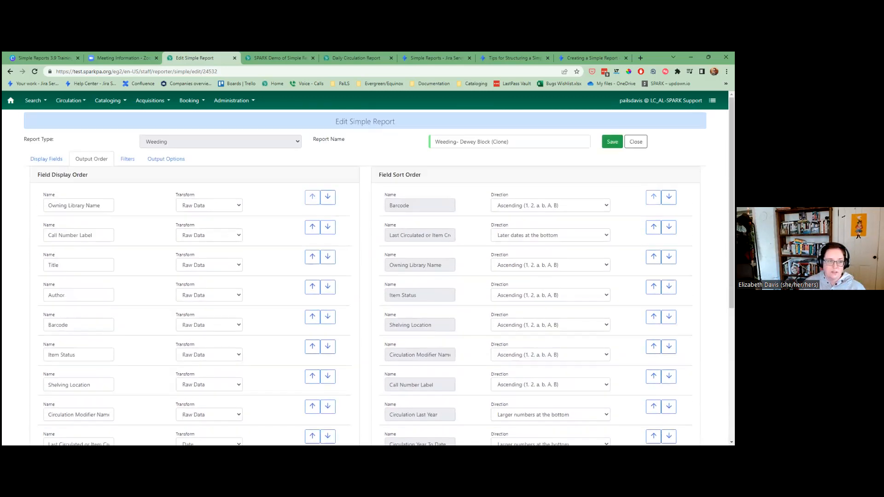
# Set the Call Number Dewey Block Hundreds filter value to 600, and save and run the cloned report
pyautogui.click(133, 164)
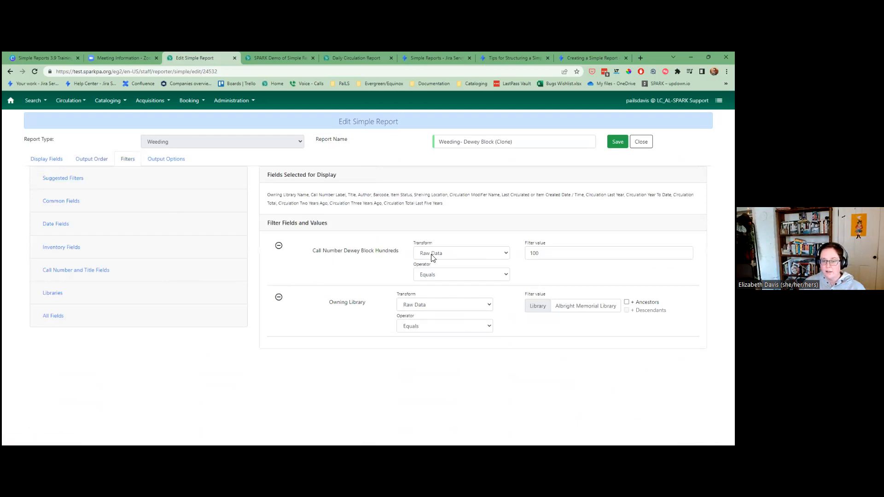
pyautogui.moveTo(550, 253); pyautogui.dragTo(504, 256)
pyautogui.write('600')
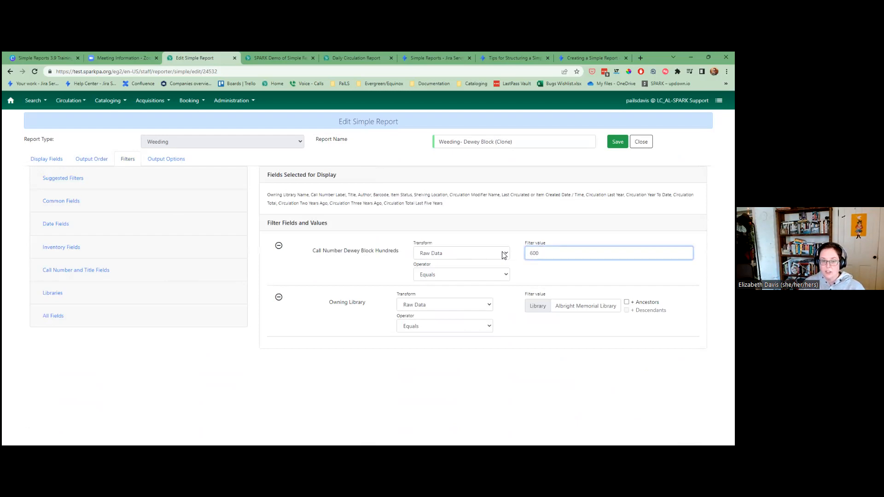
pyautogui.click(546, 269)
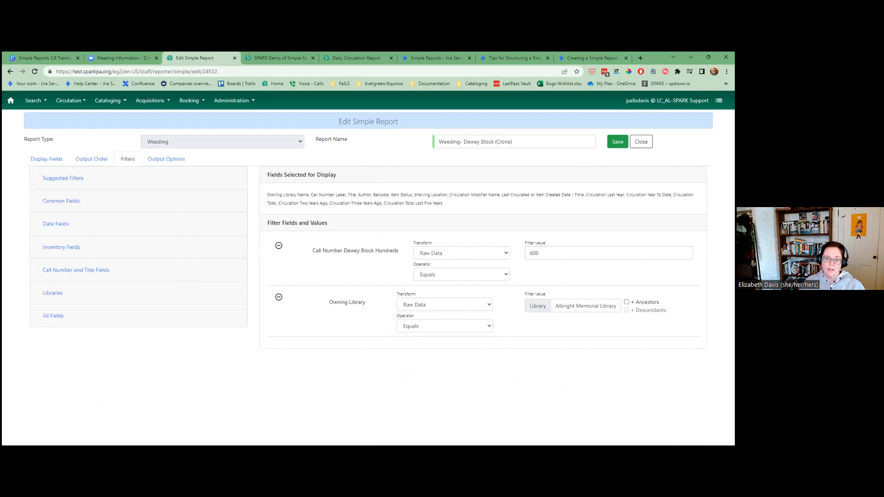
pyautogui.click(165, 158)
pyautogui.click(76, 266)
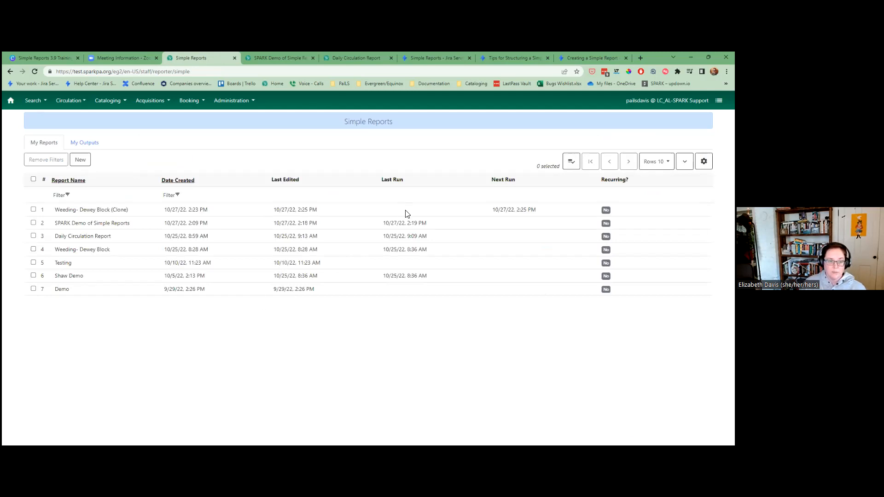
# Refresh the report outputs and view the HTML output of the Weeding- Dewey Block report
pyautogui.click(90, 143)
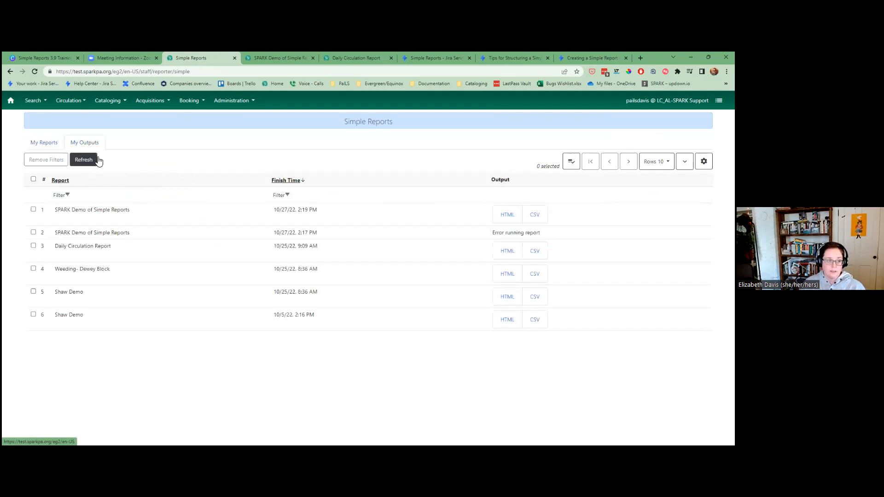
pyautogui.click(94, 161)
pyautogui.click(96, 163)
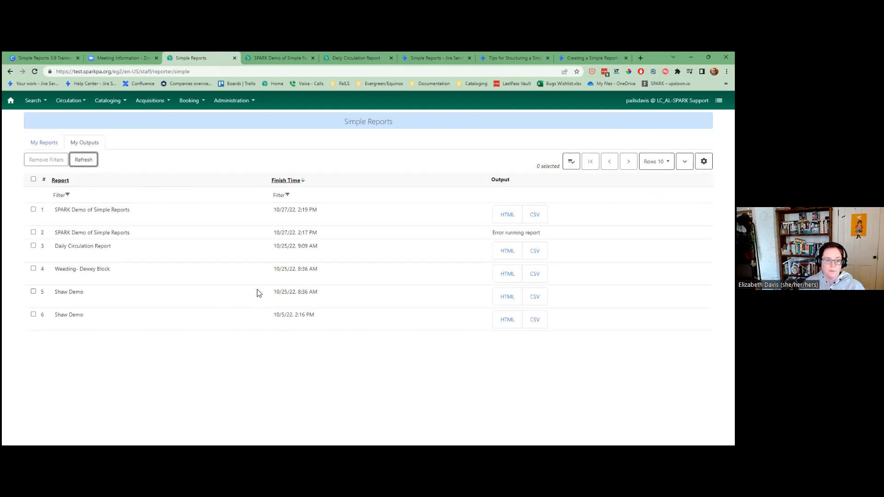
pyautogui.click(506, 274)
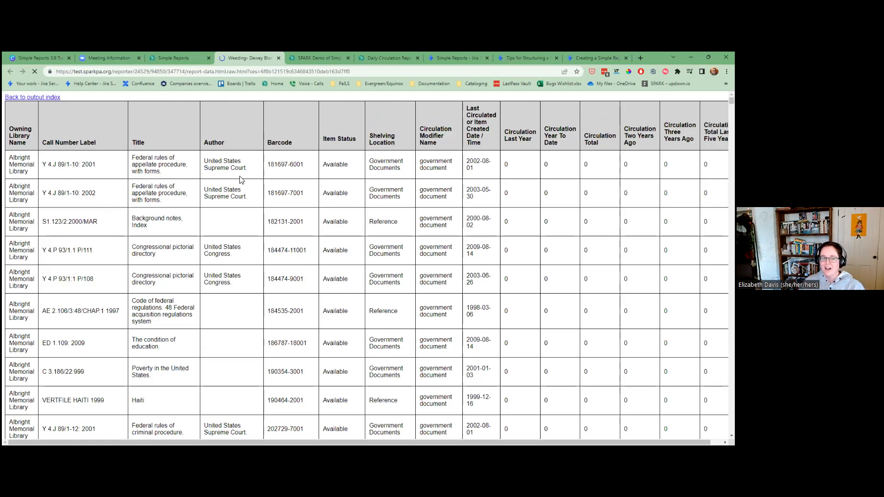
pyautogui.scroll(-15, 254, 308)
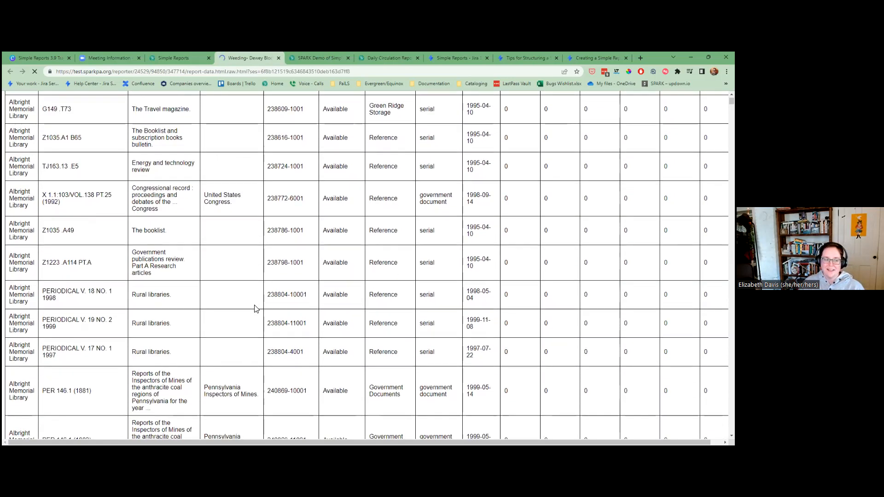